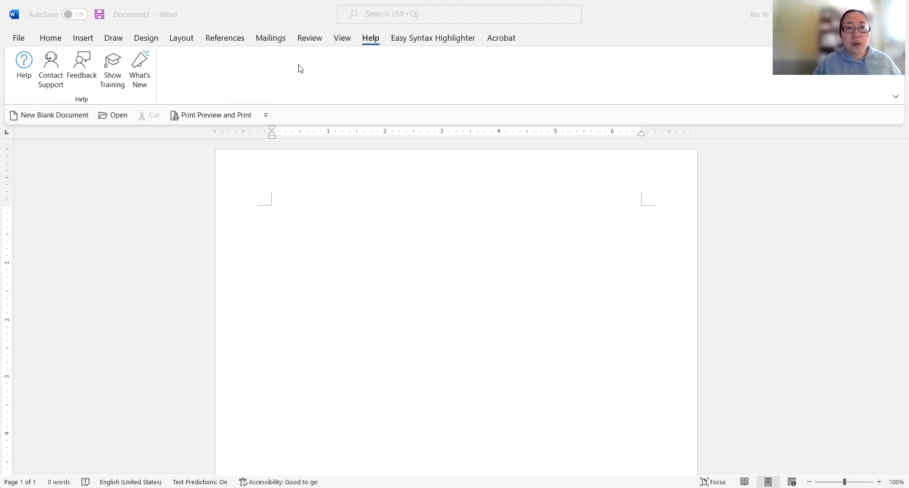
- Zoom the document to 150% and turn off the ruler
{"action": "left_click", "coordinate": [347, 42]}
{"action": "left_click", "coordinate": [346, 42]}
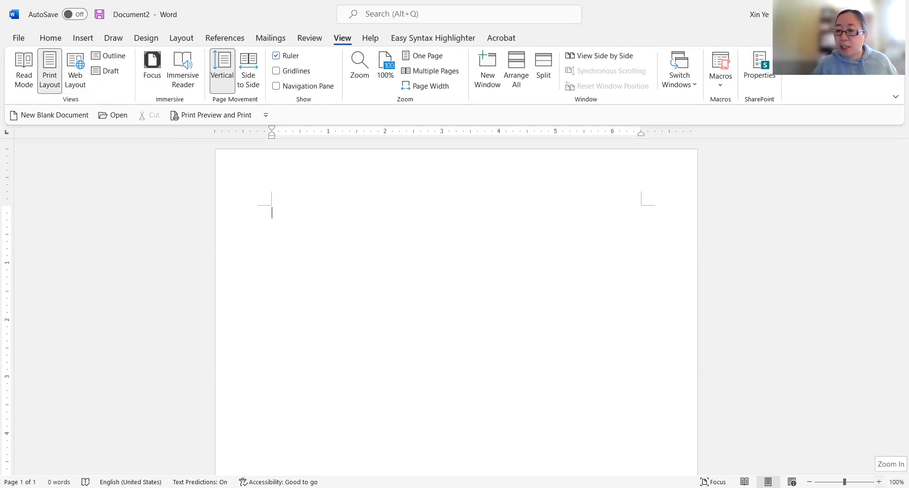
{"action": "left_click", "coordinate": [880, 482]}
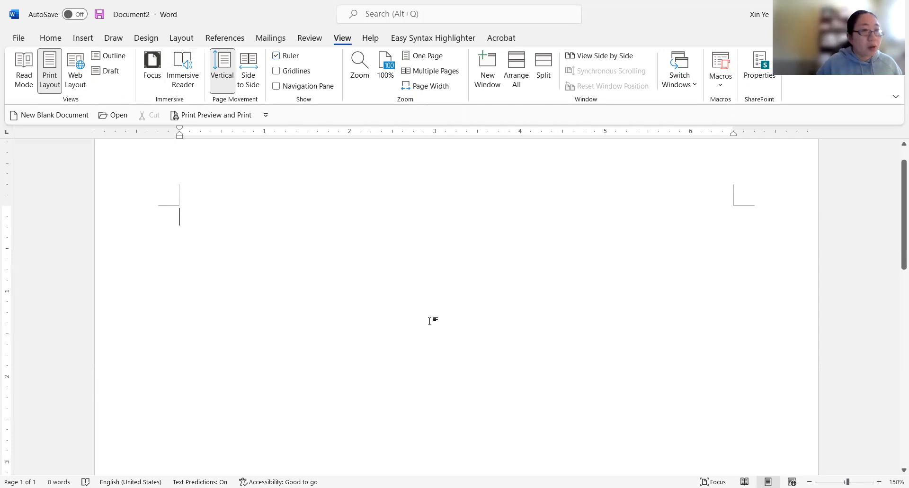
{"action": "left_click", "coordinate": [278, 56]}
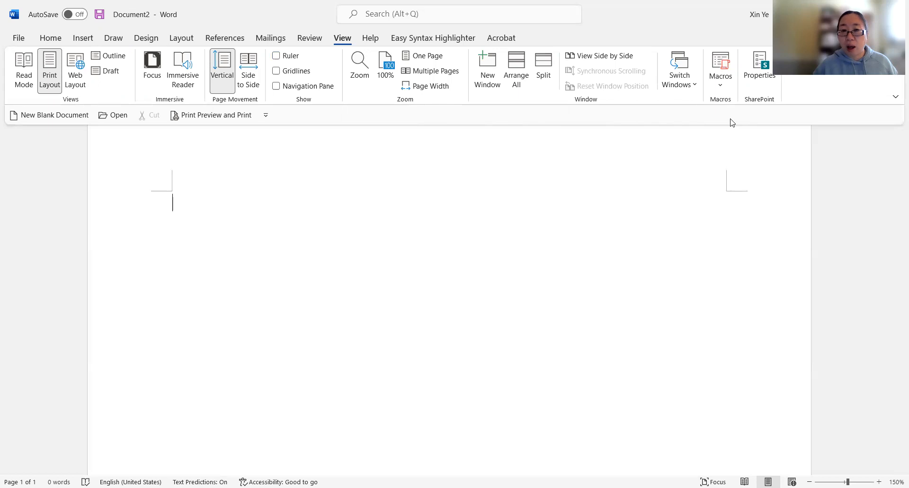
{"action": "left_click", "coordinate": [280, 58]}
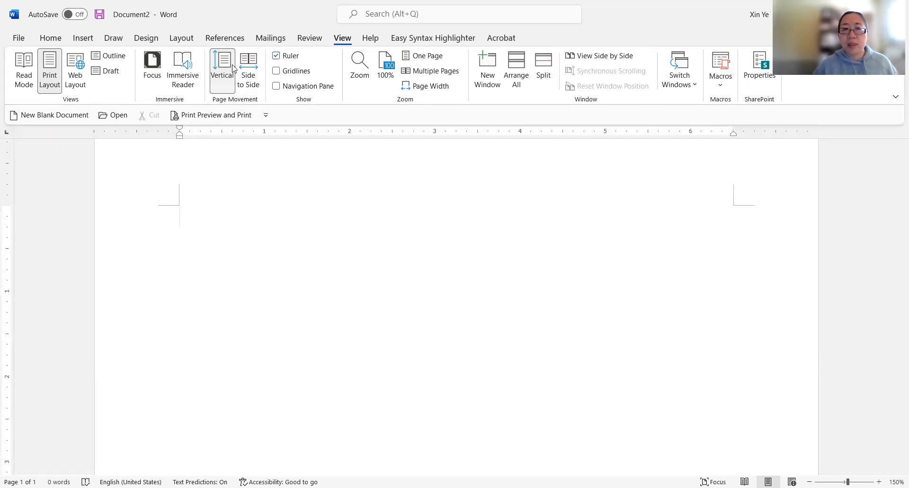
{"action": "left_click", "coordinate": [280, 57]}
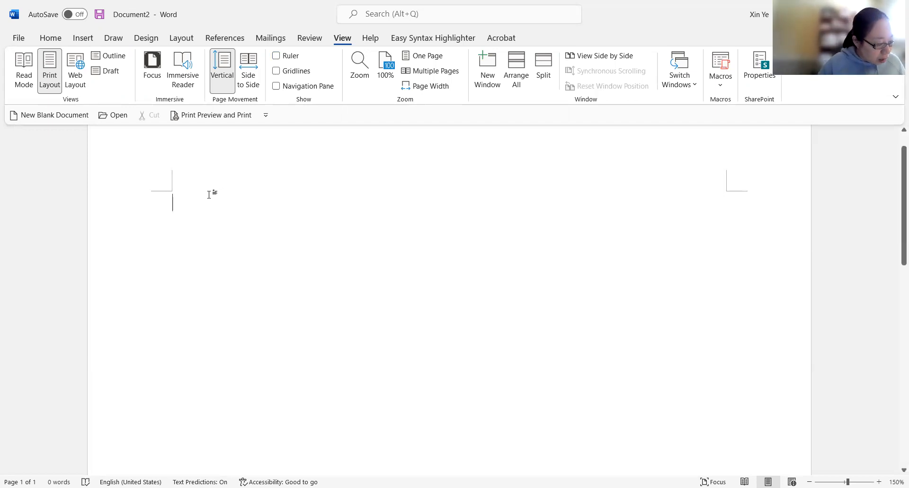
- Set the page margins to Narrow
{"action": "left_click", "coordinate": [192, 38]}
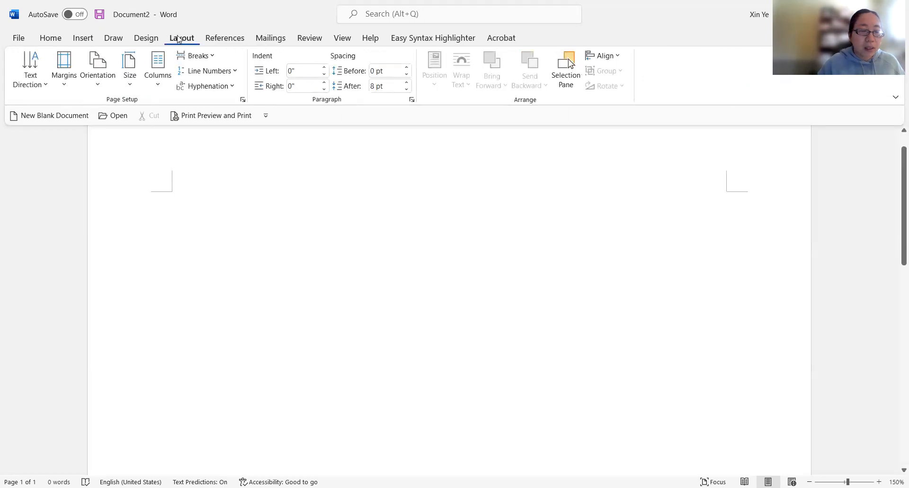
{"action": "left_click", "coordinate": [65, 89]}
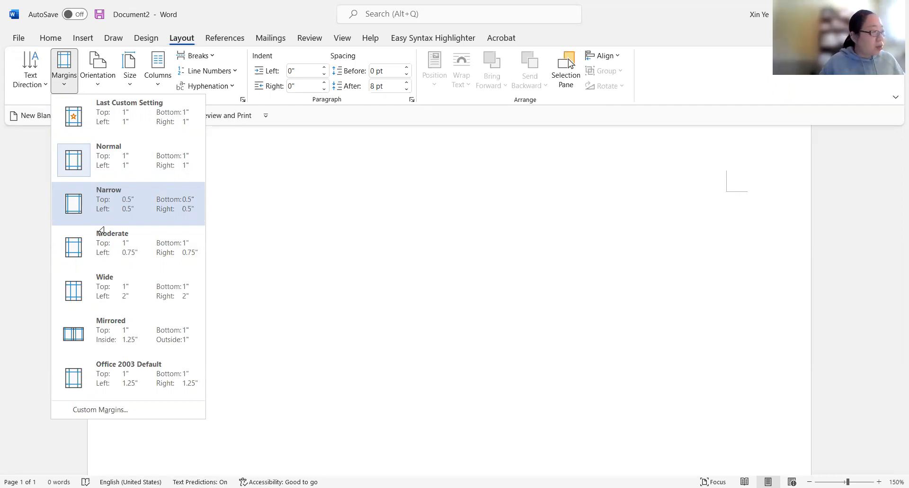
{"action": "left_click", "coordinate": [101, 226]}
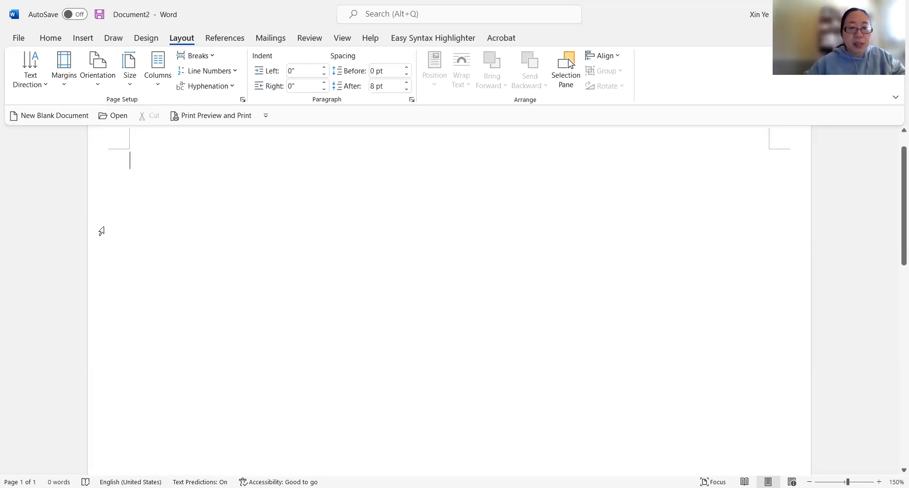
- Type the title "Wash Your Hands!" and start a new paragraph
{"action": "type", "text": "Wash"}
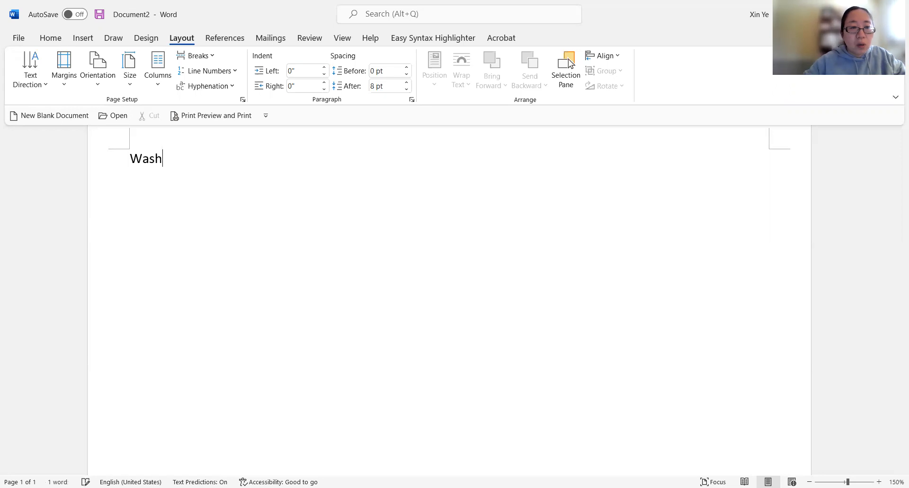
{"action": "type", "text": " y"}
{"action": "key", "text": "BackSpace"}
{"action": "type", "text": "Your Hands!"}
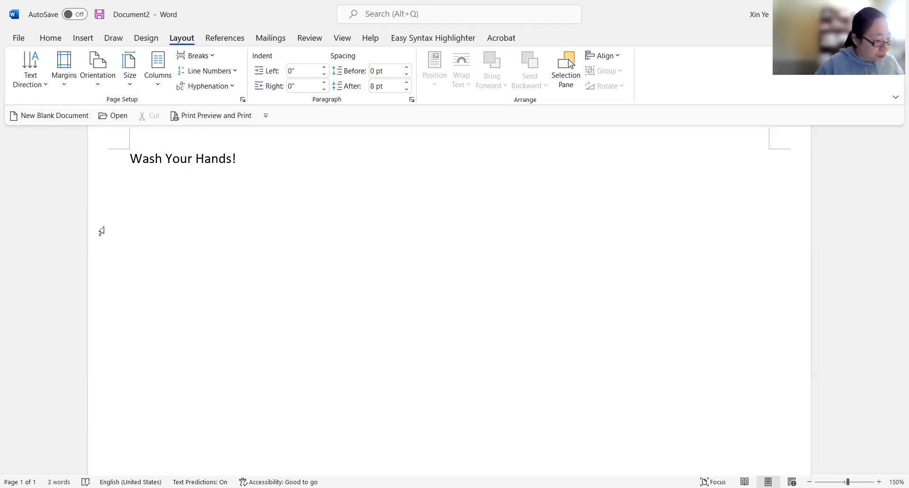
{"action": "key", "text": "Return"}
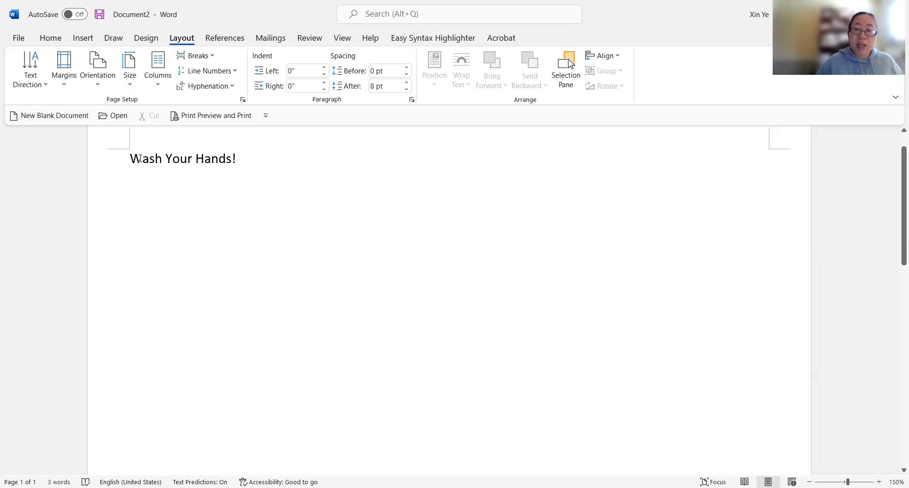
- Zoom to page width and show the formatting marks
{"action": "left_click", "coordinate": [343, 39]}
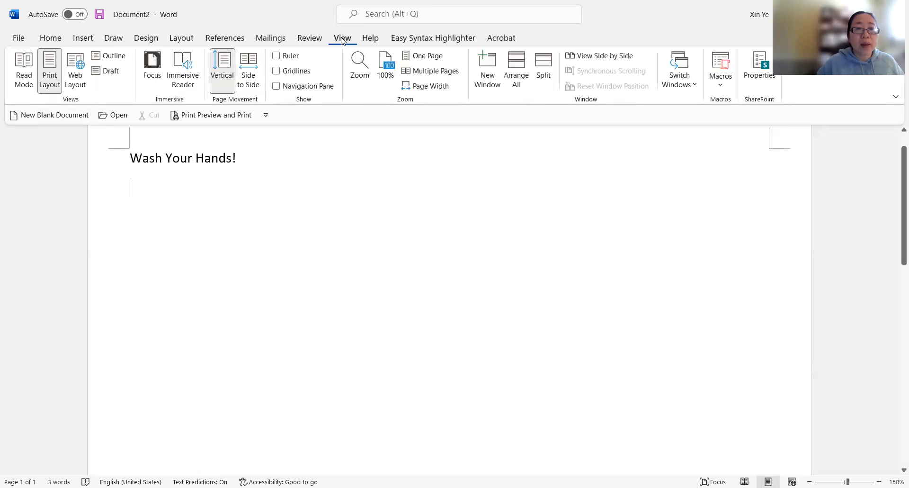
{"action": "left_click", "coordinate": [413, 88]}
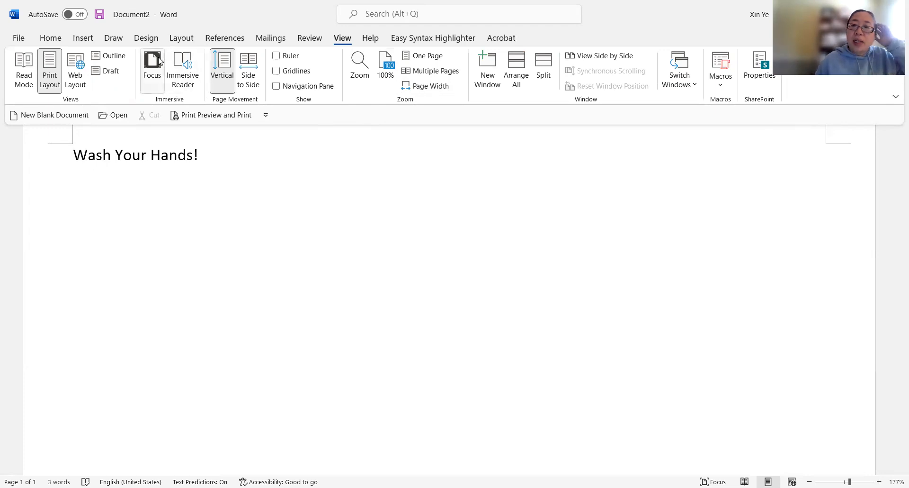
{"action": "left_click", "coordinate": [50, 40]}
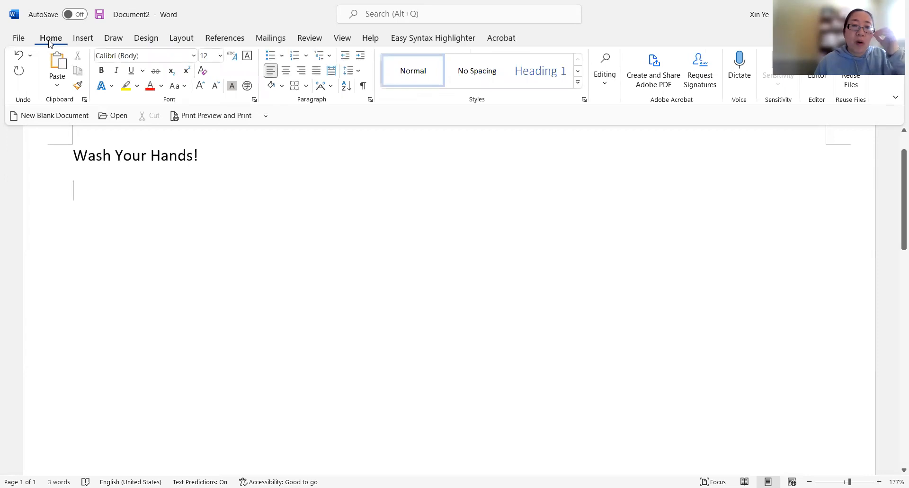
{"action": "left_click", "coordinate": [363, 86]}
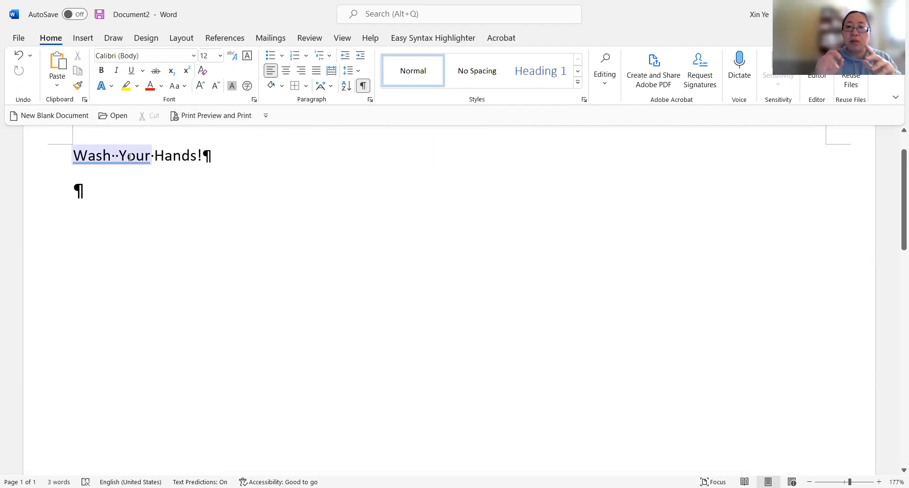
- Delete the extra space between "Wash" and "Your" in the title
{"action": "key", "text": "BackSpace"}
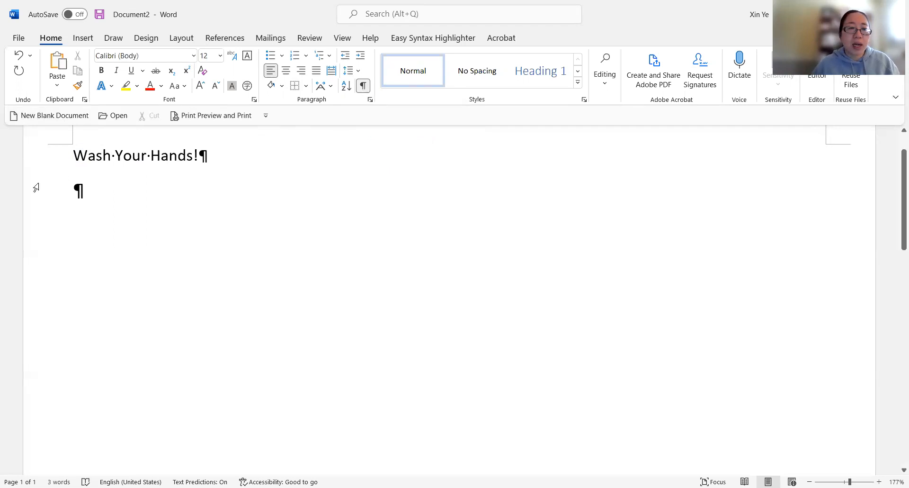
{"action": "left_click", "coordinate": [78, 192]}
{"action": "left_click_drag", "start_coordinate": [79, 191], "coordinate": [85, 189]}
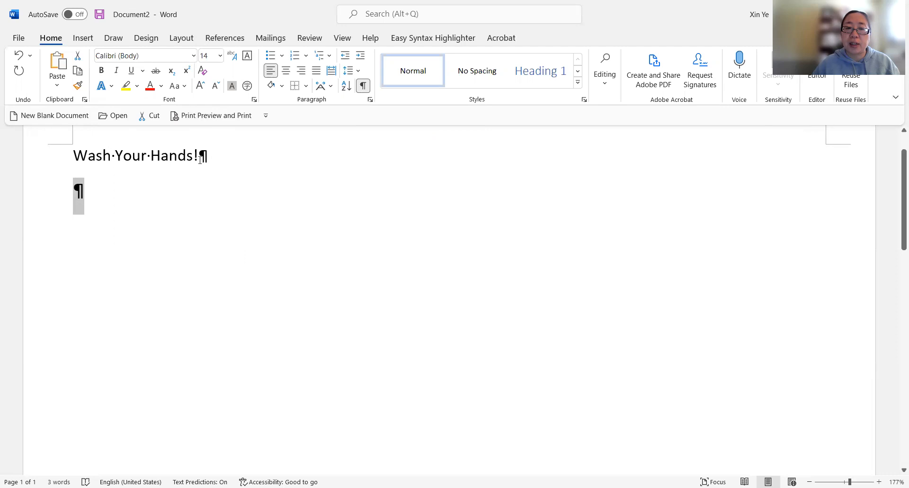
{"action": "left_click", "coordinate": [89, 200]}
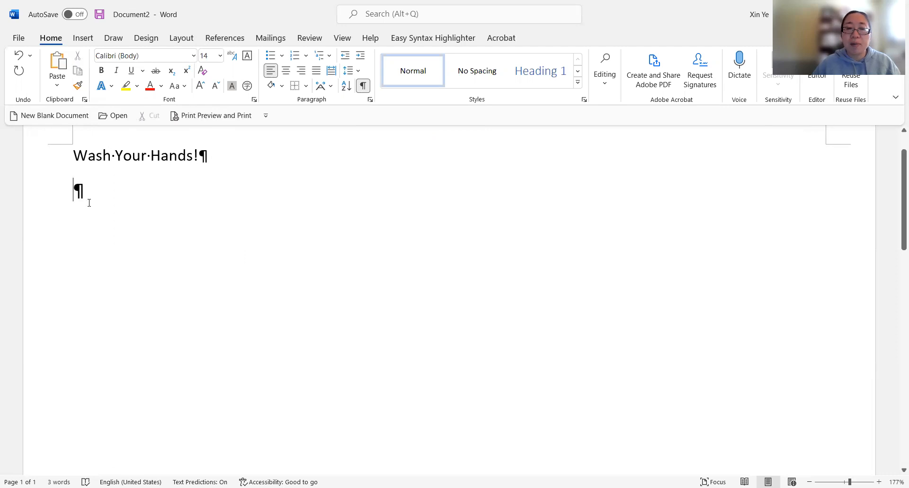
- Add a second empty paragraph below the title and delete it again
{"action": "key", "text": "Return"}
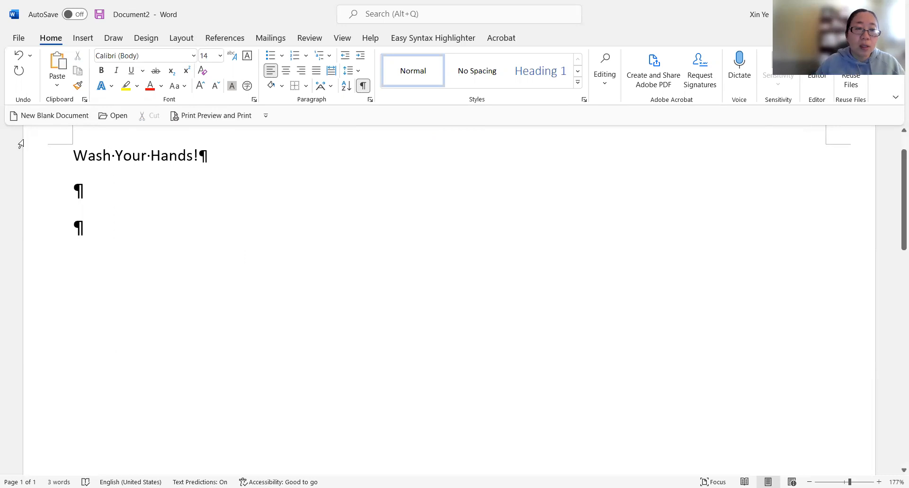
{"action": "left_click_drag", "start_coordinate": [82, 187], "coordinate": [102, 191]}
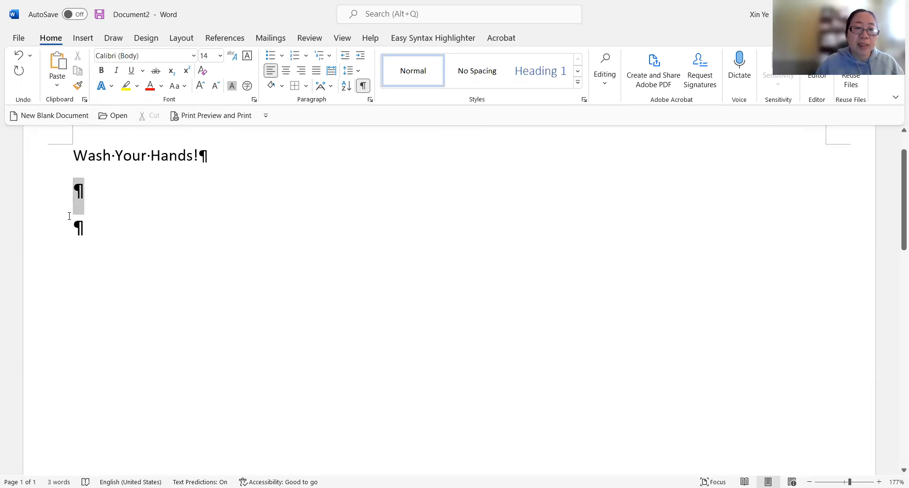
{"action": "left_click_drag", "start_coordinate": [72, 227], "coordinate": [87, 229]}
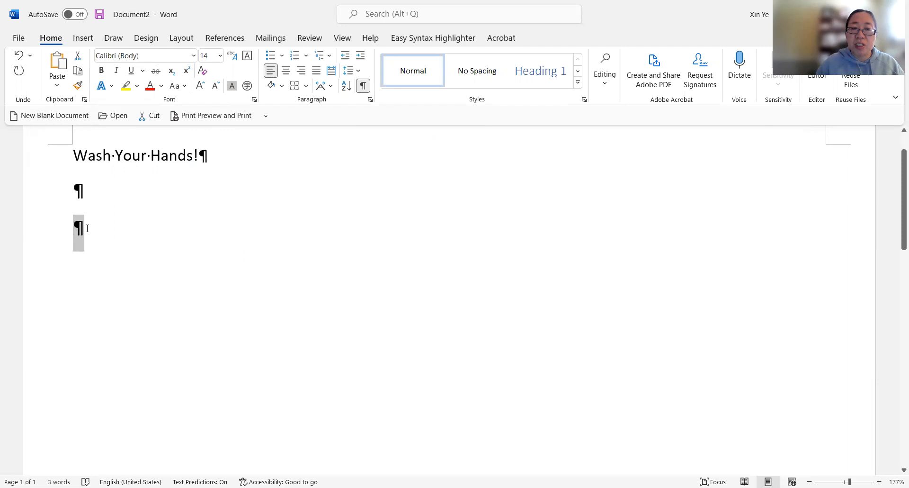
{"action": "left_click", "coordinate": [87, 228]}
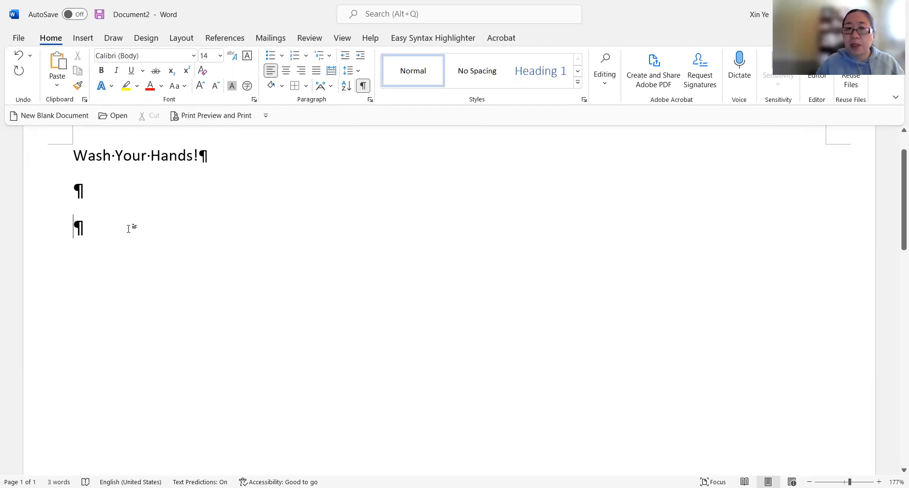
{"action": "left_click", "coordinate": [364, 87]}
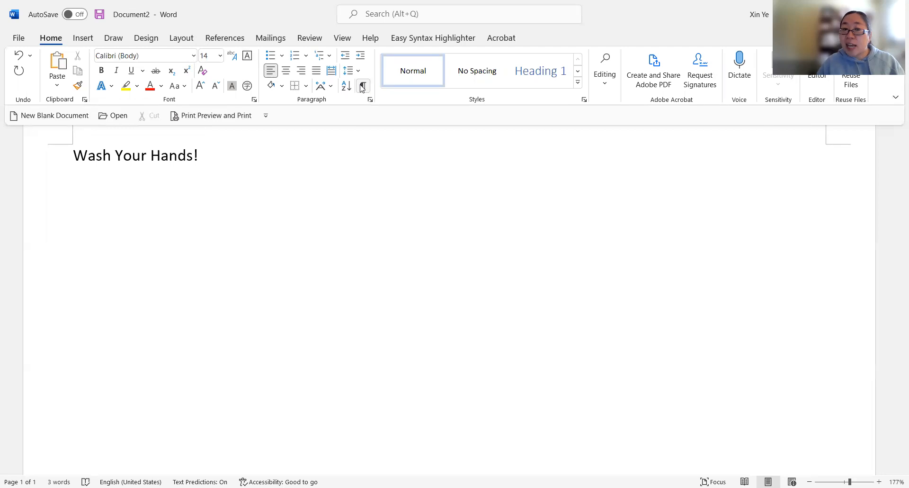
{"action": "left_click", "coordinate": [362, 87]}
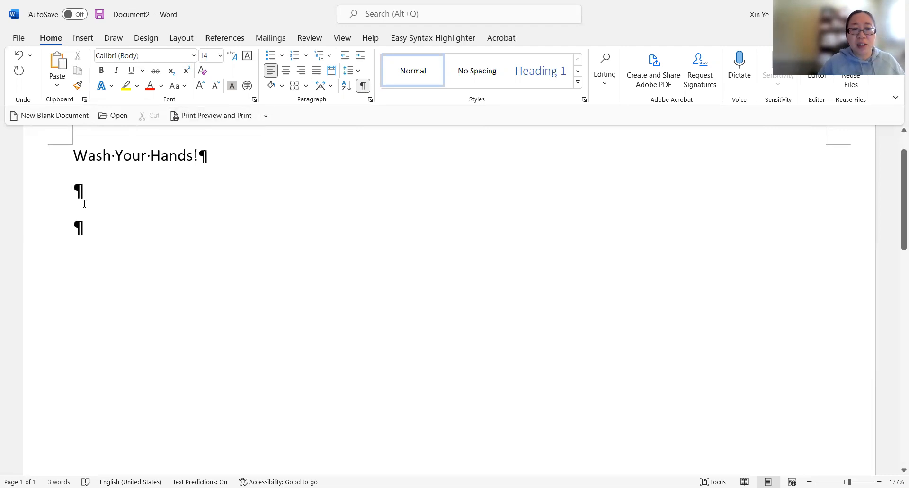
{"action": "left_click", "coordinate": [79, 191]}
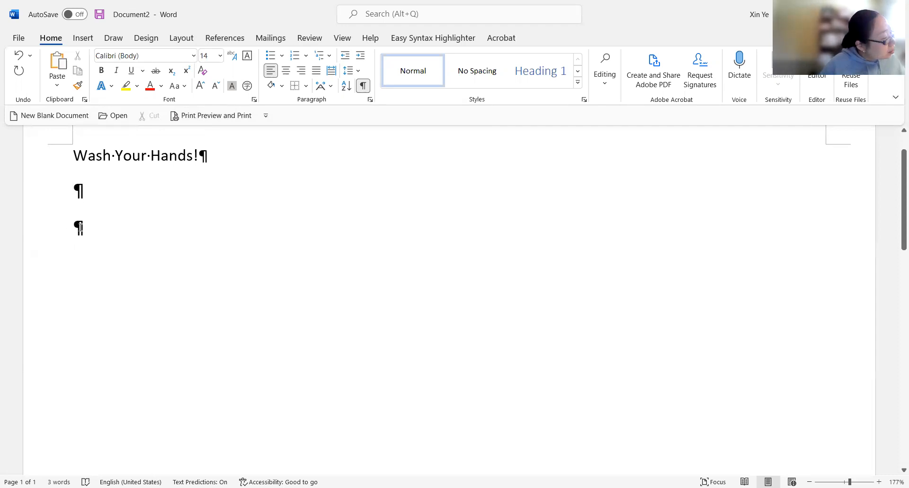
{"action": "left_click", "coordinate": [81, 228]}
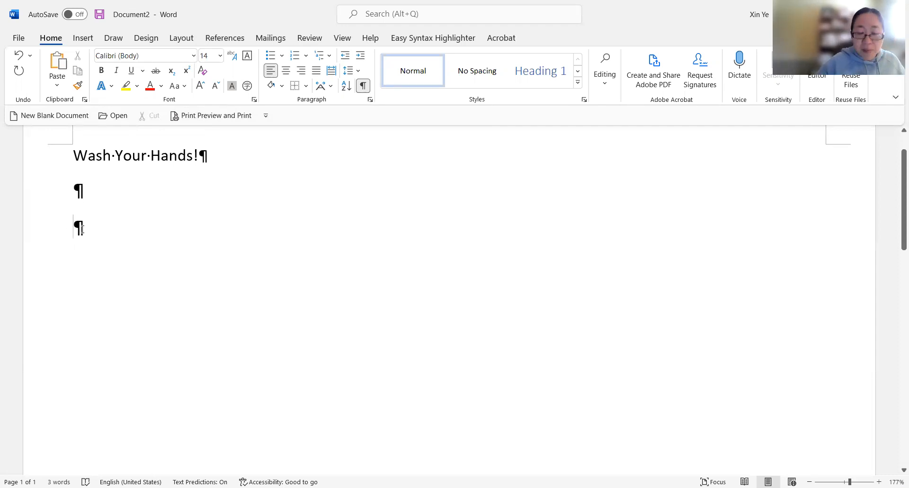
{"action": "key", "text": "BackSpace"}
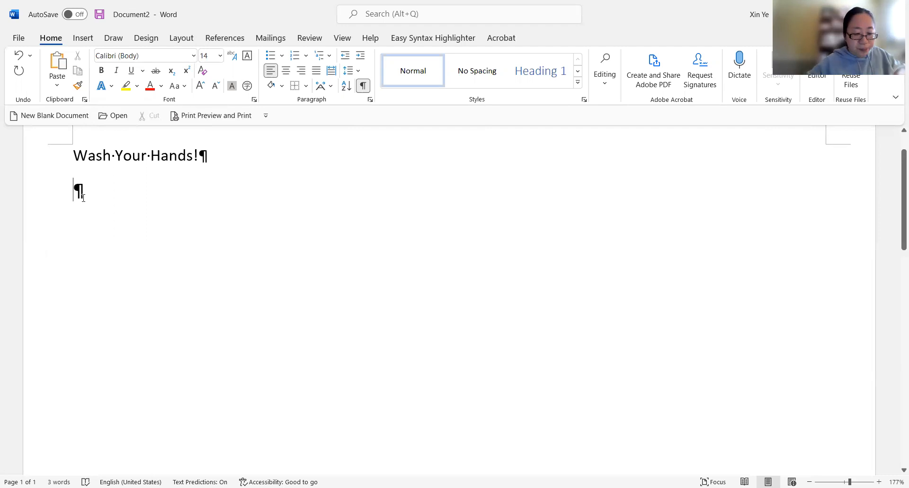
- Type "Washing your hands with soap and water can decrease outbreaks" in the empty paragraph under the title
{"action": "type", "text": "Was"}
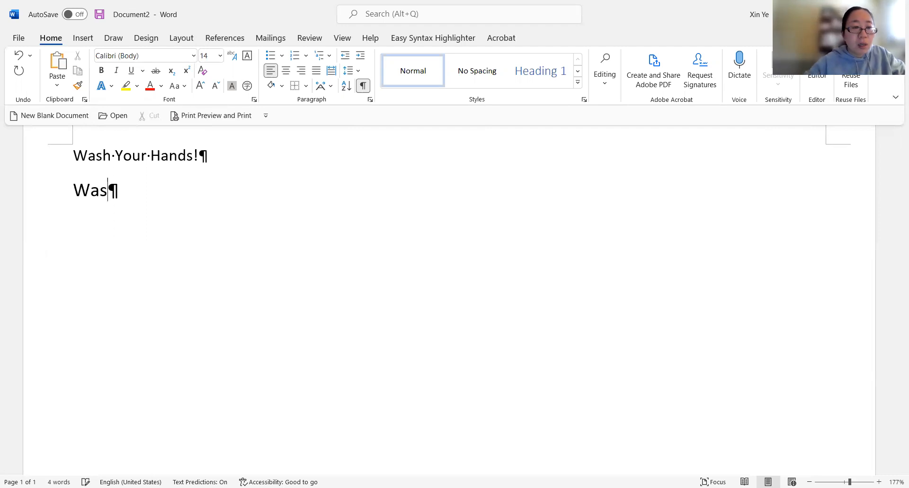
{"action": "type", "text": "hing your hands with soap and water can decrese"}
{"action": "key", "text": "BackSpace"}
{"action": "key", "text": "BackSpace"}
{"action": "type", "text": "aes"}
{"action": "key", "text": "BackSpace"}
{"action": "key", "text": "BackSpace"}
{"action": "type", "text": "se outbreaks"}
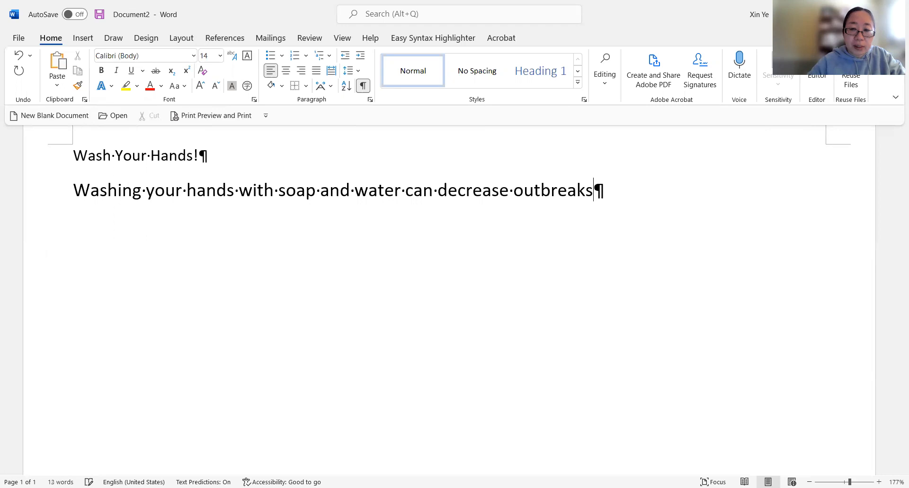
{"action": "type", "text": " of "}
{"action": "type", "text": "foodbor"}
{"action": "type", "text": "ne "}
{"action": "type", "text": "illnes"}
{"action": "type", "text": "s becuase"}
{"action": "type", "text": " it can p"}
{"action": "type", "text": "revent"}
- Continue the sentence with "of foodborne illness because it can prevent"
{"action": "left_click", "coordinate": [90, 191]}
{"action": "type", "text": "s"}
{"action": "key", "text": "BackSpace"}
{"action": "key", "text": "BackSpace"}
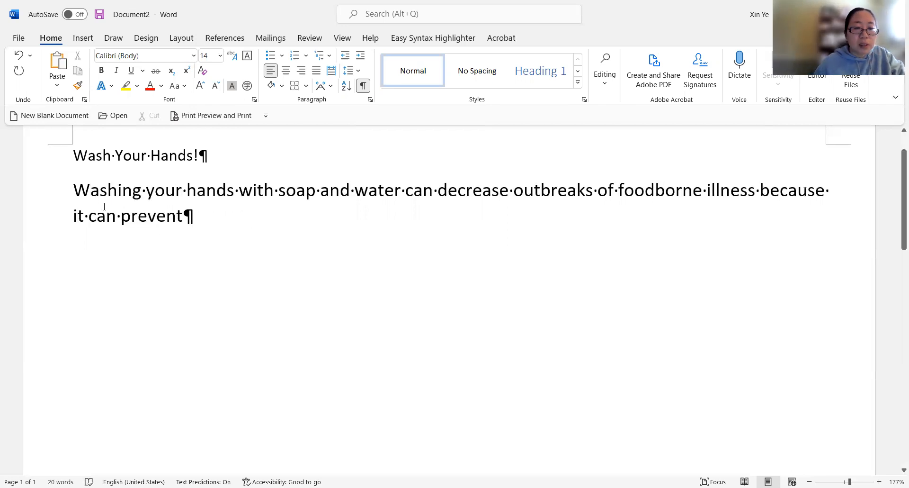
- Finish the sentence with "spreading germs from your hands to food."
{"action": "left_click", "coordinate": [198, 216]}
{"action": "type", "text": "spreading"}
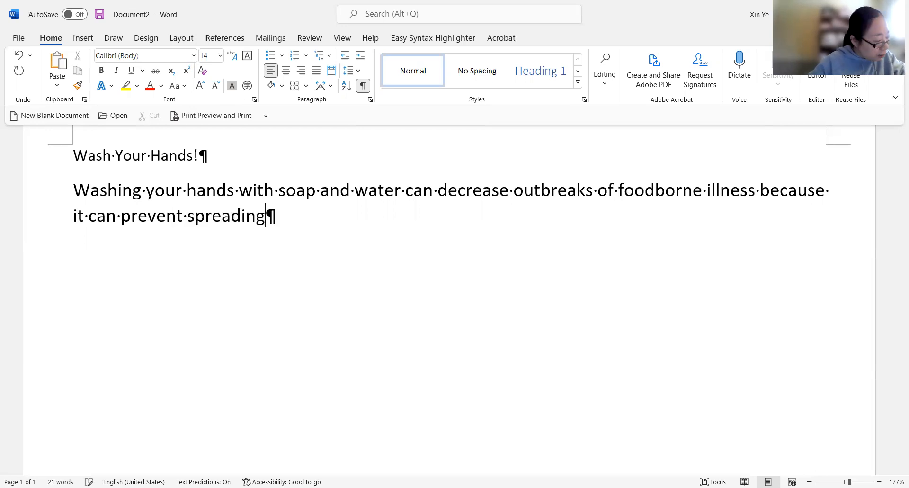
{"action": "type", "text": " germs from your hands  to food"}
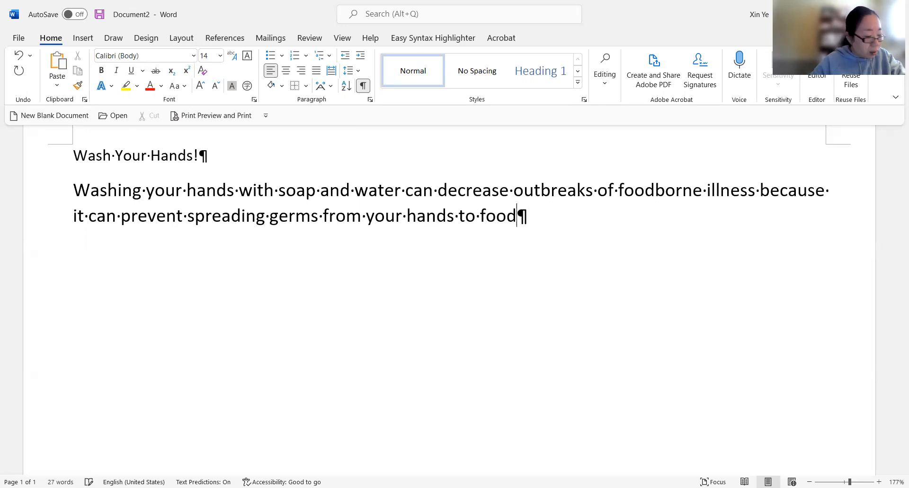
{"action": "type", "text": "."}
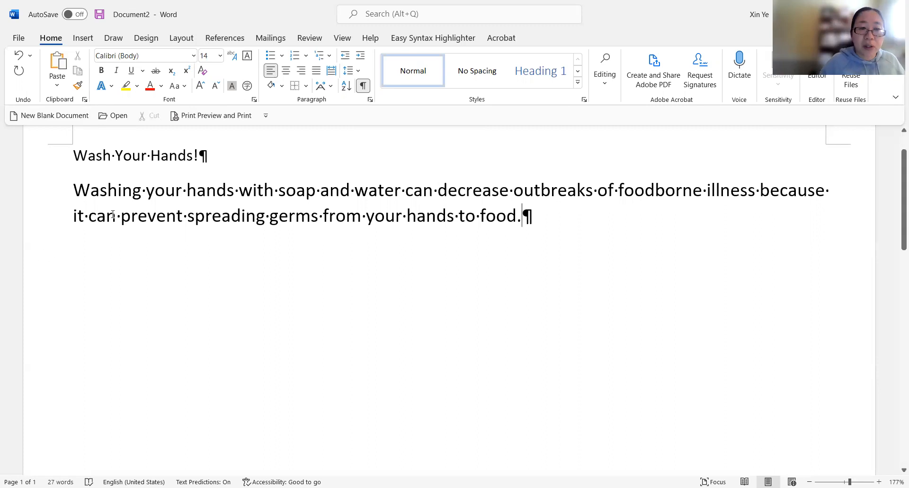
- Select the word "Washing" at the start of the paragraph
{"action": "left_click_drag", "start_coordinate": [68, 182], "coordinate": [106, 192]}
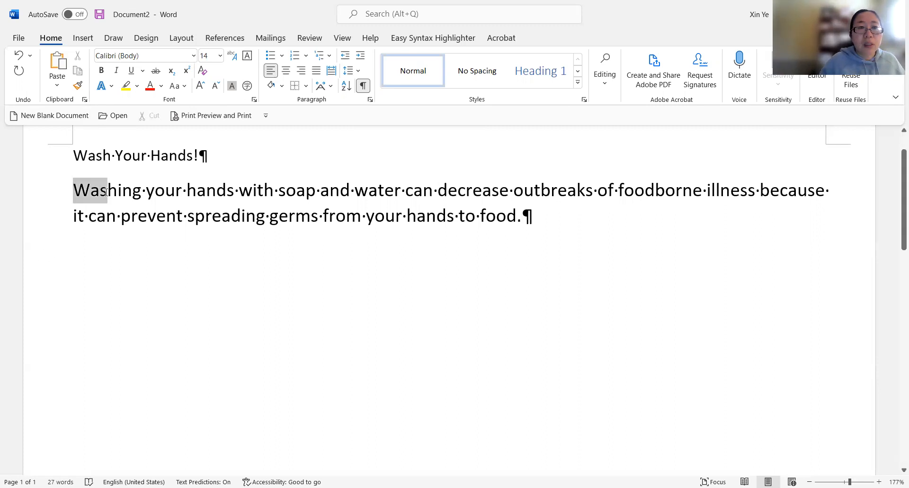
{"action": "left_click", "coordinate": [98, 156]}
{"action": "left_click", "coordinate": [133, 155]}
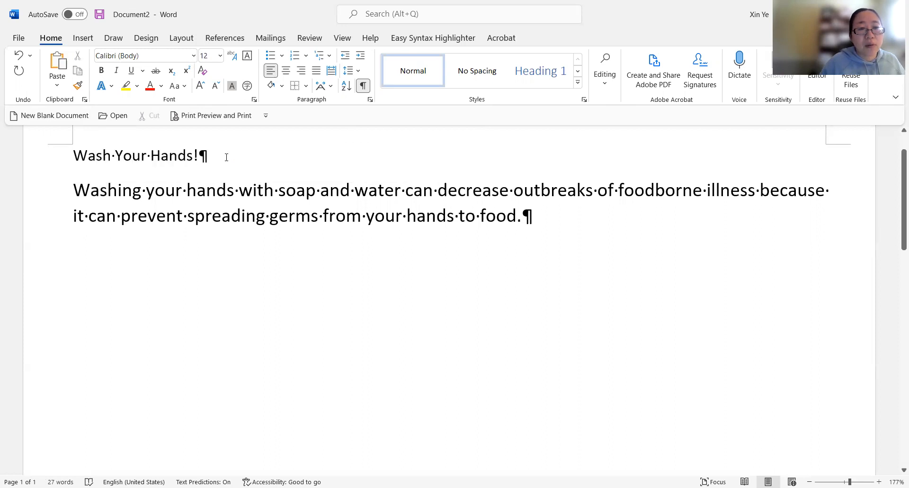
- Reduce the explanatory paragraph's font size from 14 to 12 pt
{"action": "left_click_drag", "start_coordinate": [226, 158], "coordinate": [83, 154]}
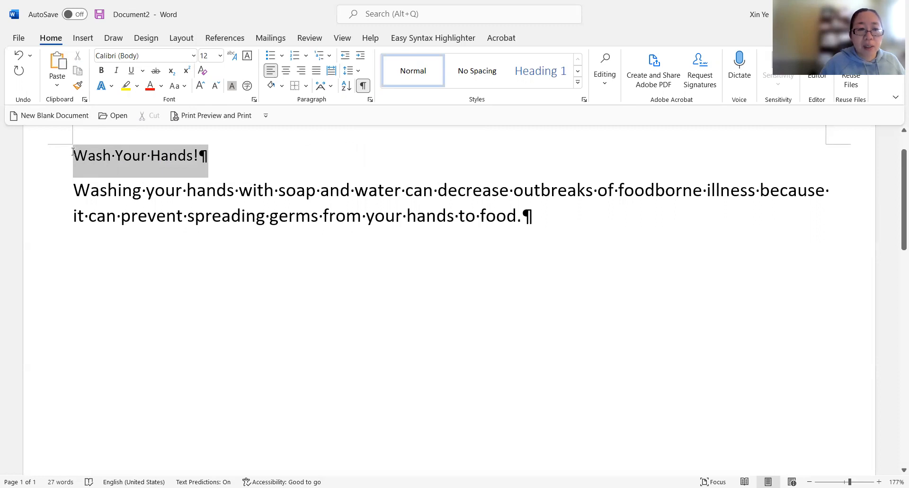
{"action": "left_click", "coordinate": [132, 190]}
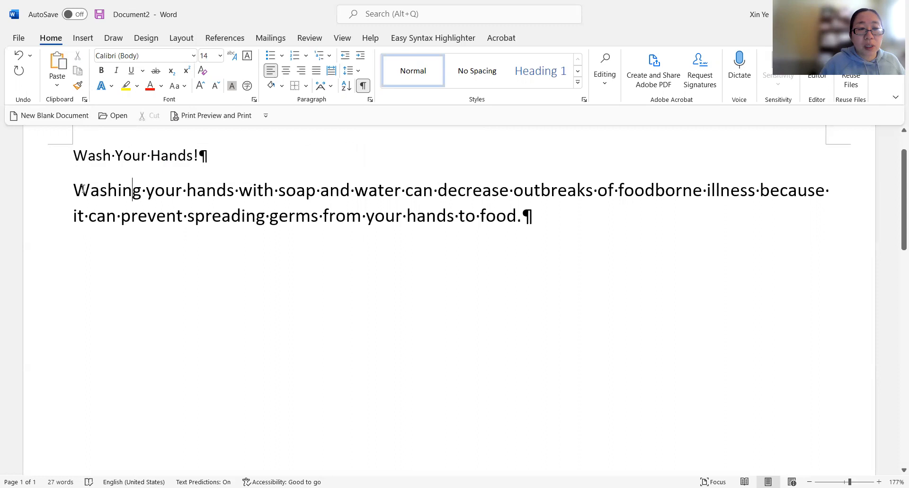
{"action": "left_click_drag", "start_coordinate": [74, 190], "coordinate": [556, 213]}
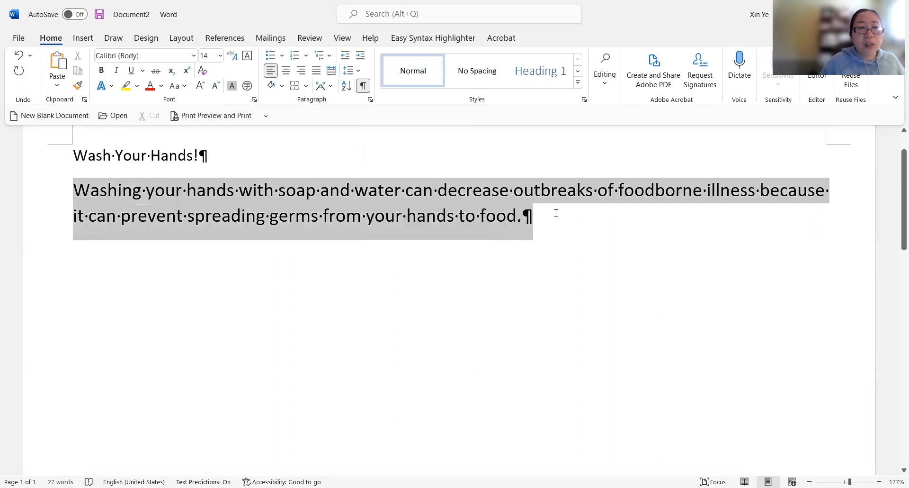
{"action": "left_click", "coordinate": [216, 87]}
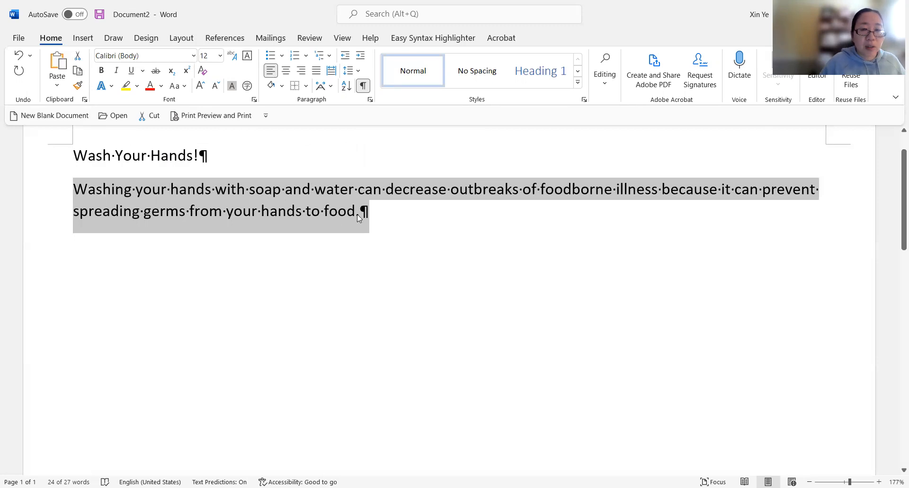
{"action": "left_click", "coordinate": [372, 211]}
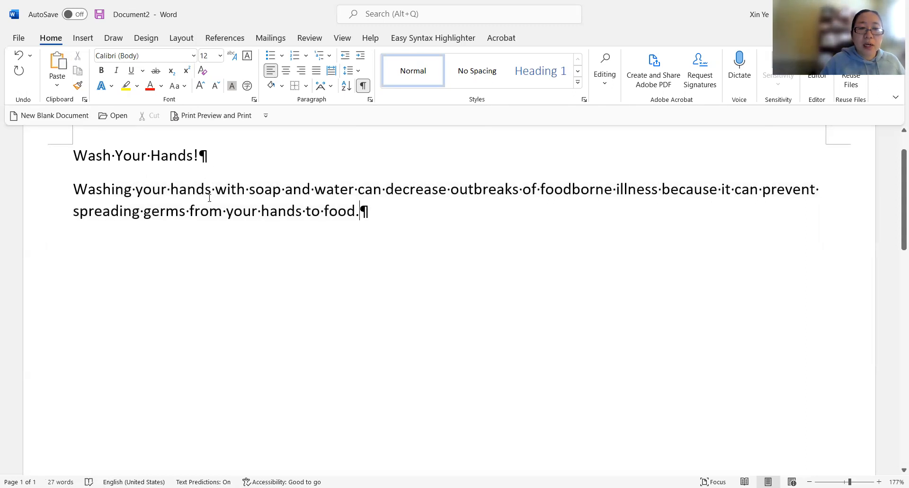
- Add a new paragraph reading "How?" below the explanation and start another empty paragraph
{"action": "left_click", "coordinate": [363, 85]}
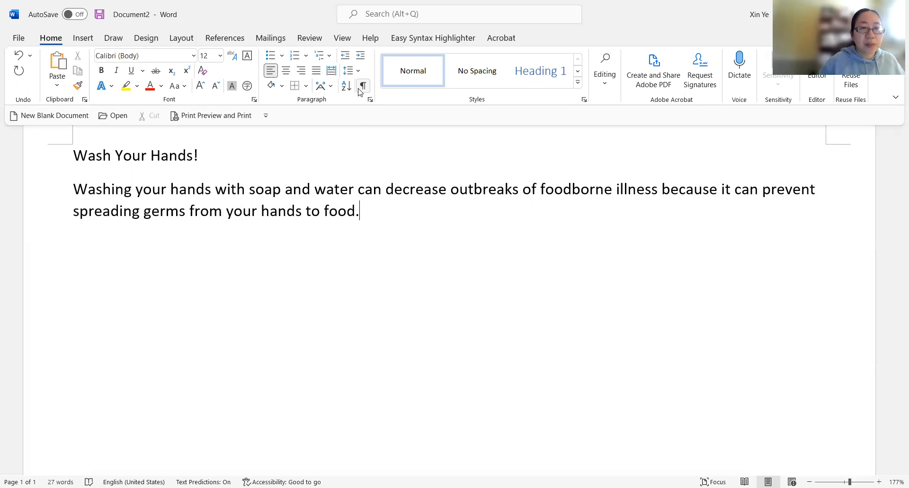
{"action": "left_click", "coordinate": [363, 85]}
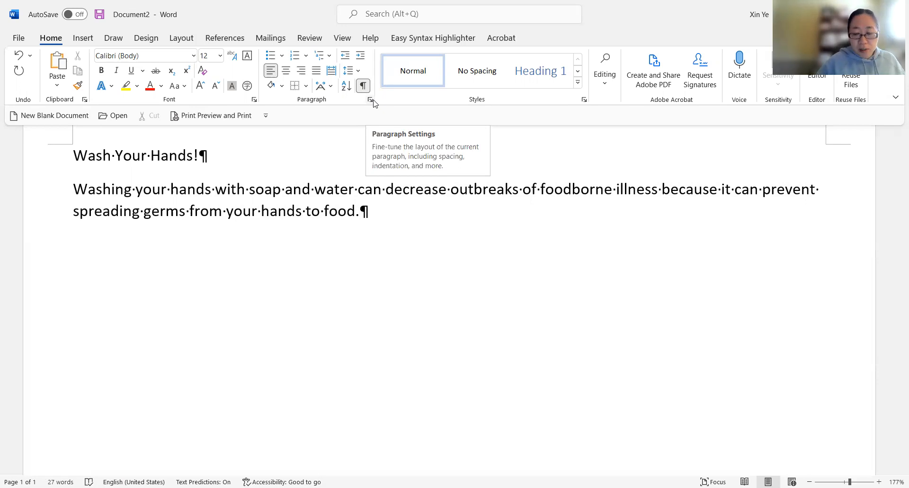
{"action": "key", "text": "Return"}
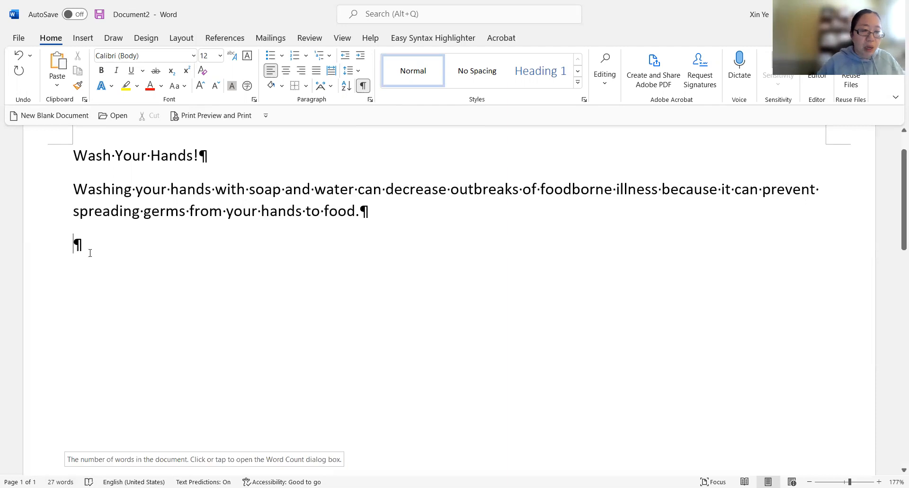
{"action": "type", "text": "How?"}
{"action": "key", "text": "Return"}
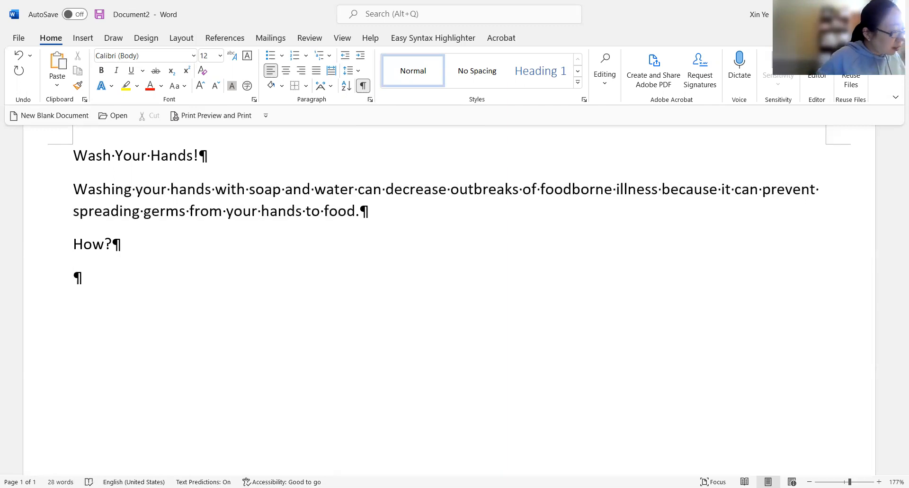
- Type "Wet hands with clen,running water" in the new paragraph
{"action": "type", "text": "Wet"}
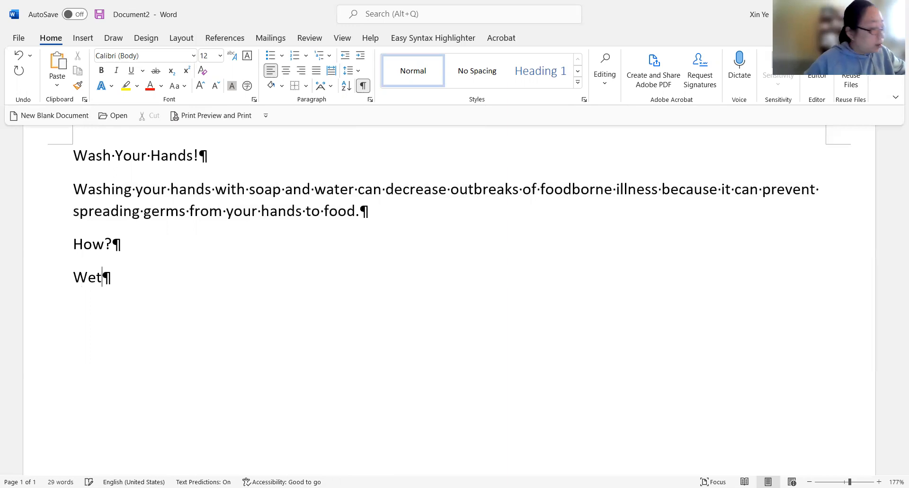
{"action": "type", "text": " hands"}
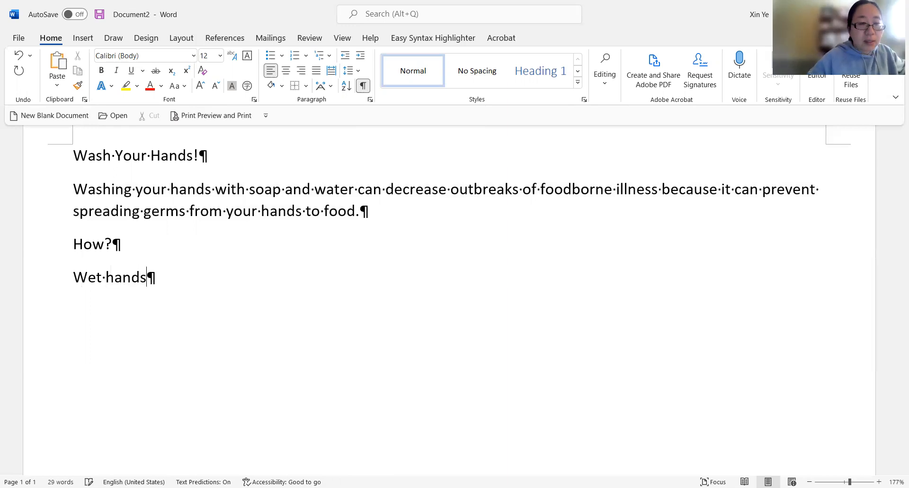
{"action": "type", "text": " with "}
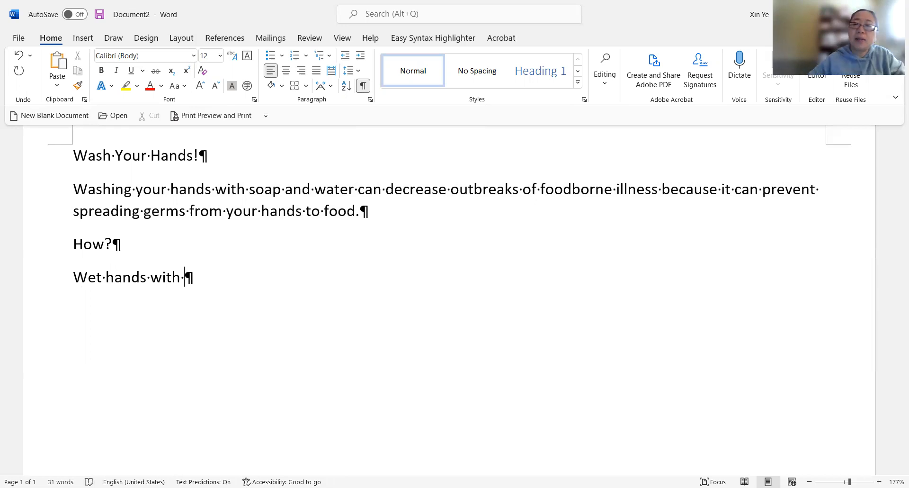
{"action": "type", "text": "clen"}
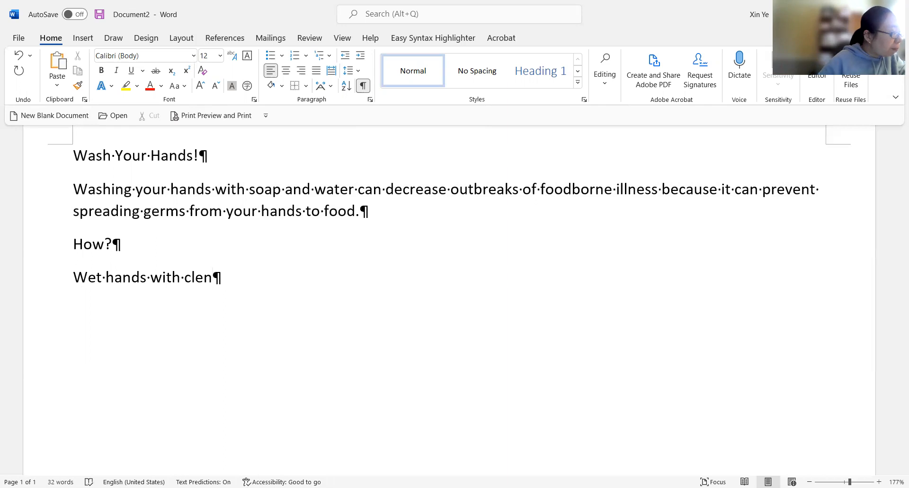
{"action": "type", "text": ","}
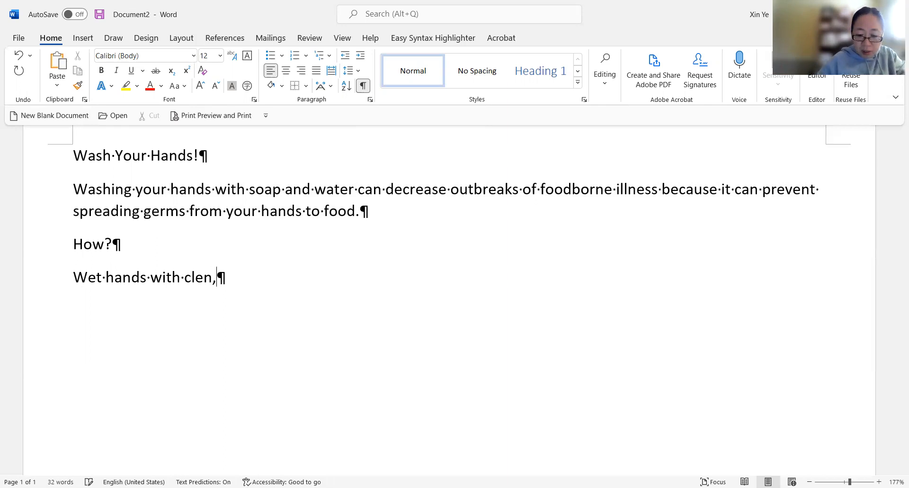
{"action": "type", "text": "running water"}
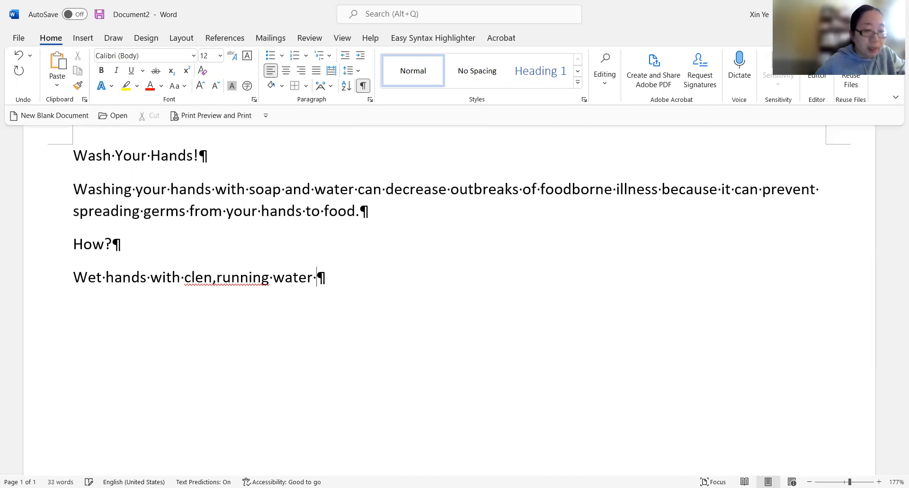
- Insert a space after the comma, finish the line with ", and apply soap." and start a new paragraph
{"action": "left_click", "coordinate": [219, 284]}
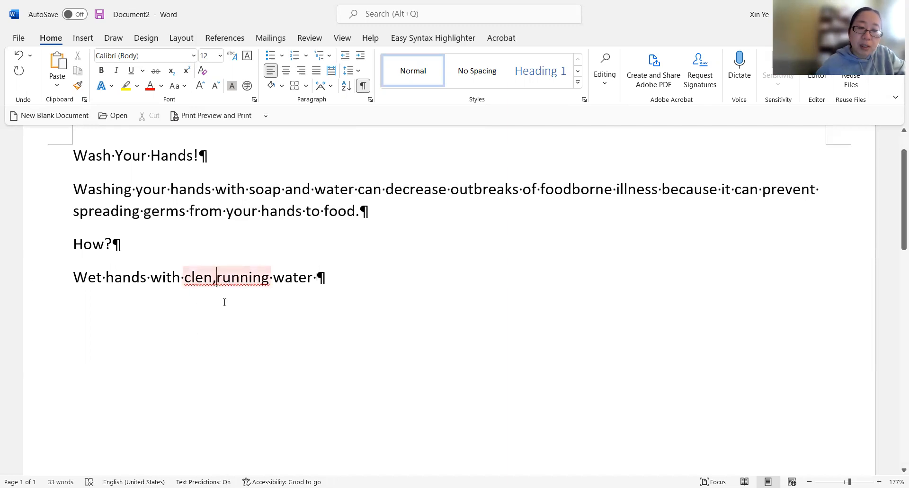
{"action": "type", "text": "b"}
{"action": "key", "text": "BackSpace"}
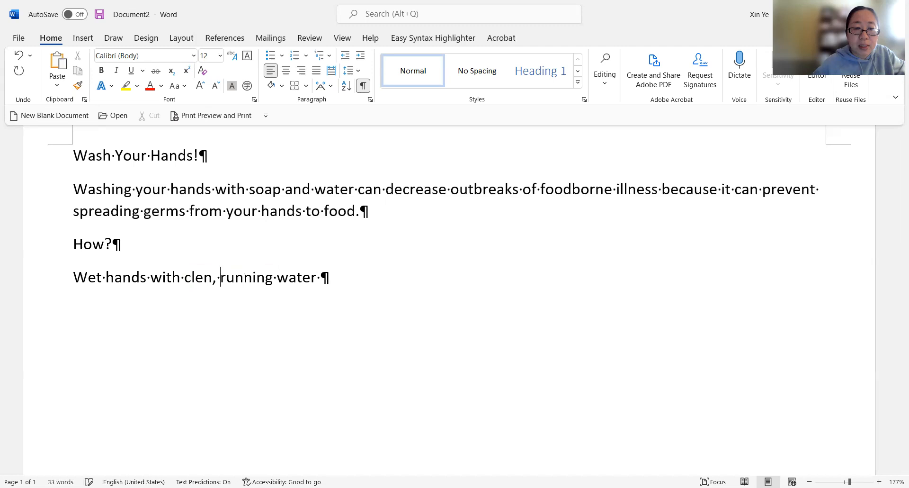
{"action": "left_click", "coordinate": [345, 278]}
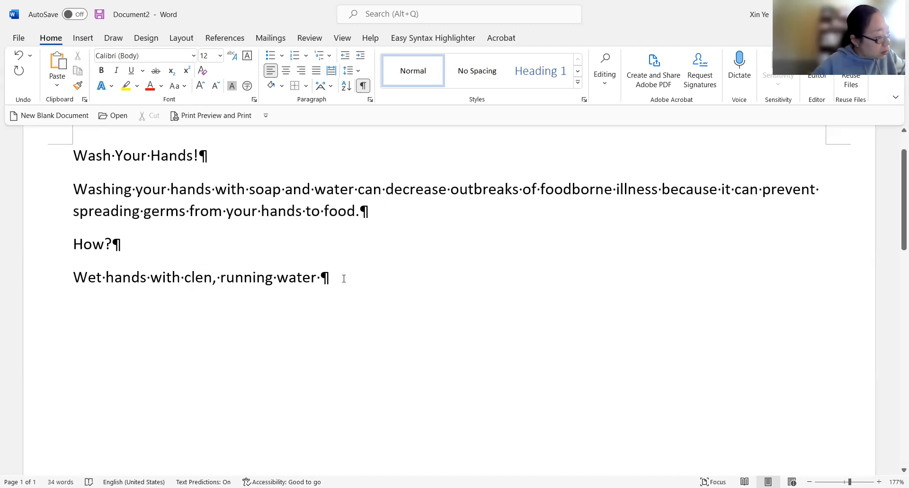
{"action": "type", "text": ", and"}
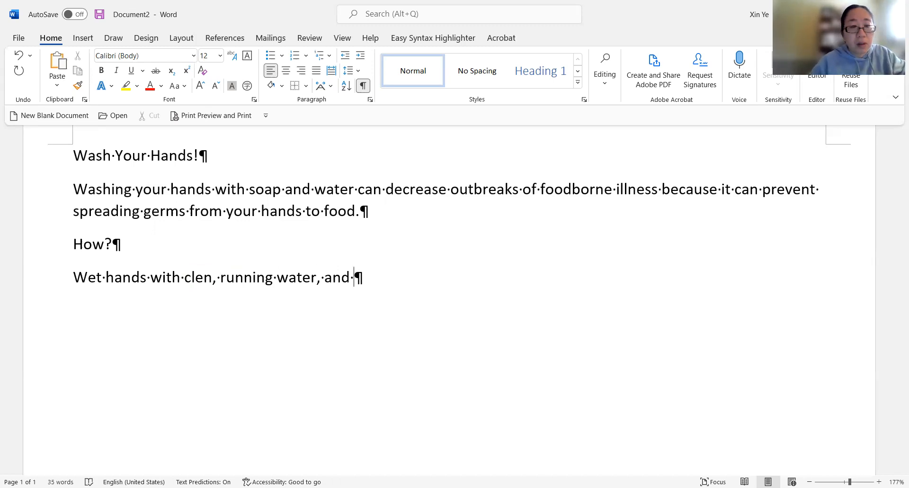
{"action": "type", "text": "apply soap"}
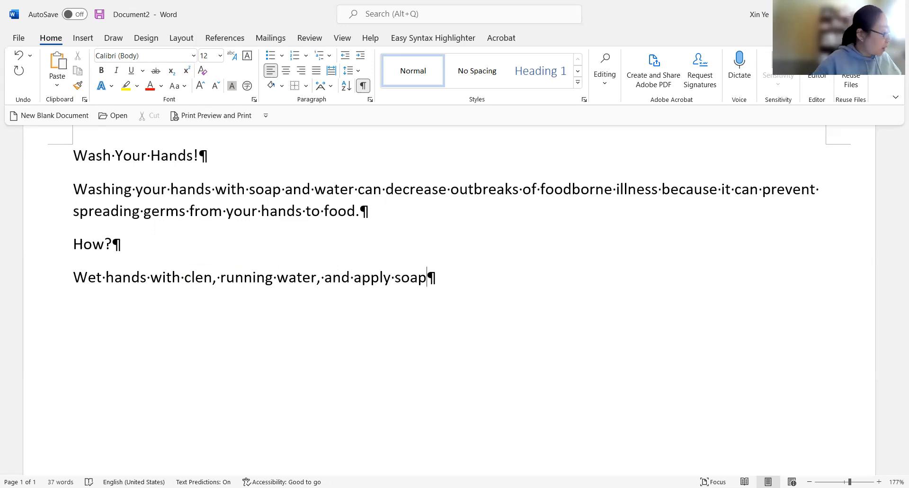
{"action": "type", "text": "."}
{"action": "key", "text": "Return"}
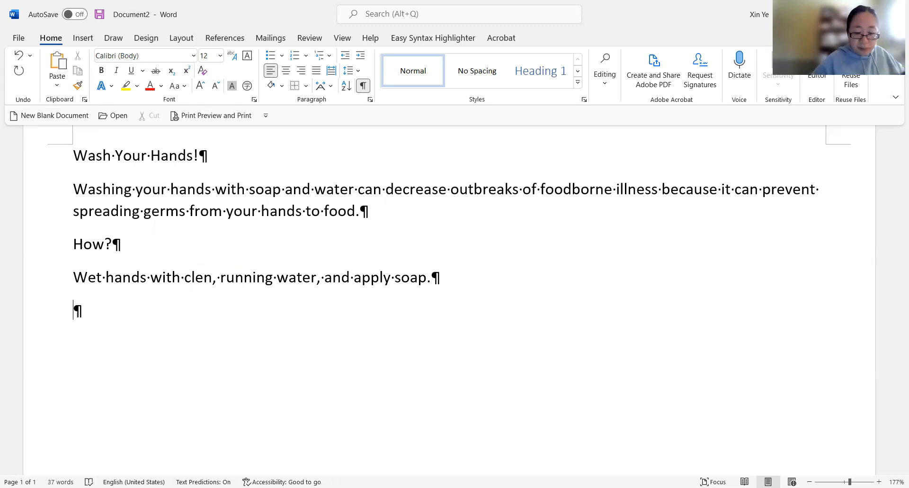
- Type "Lather hands (palms, backs, below nails," in the new paragraph
{"action": "type", "text": "Lather hands"}
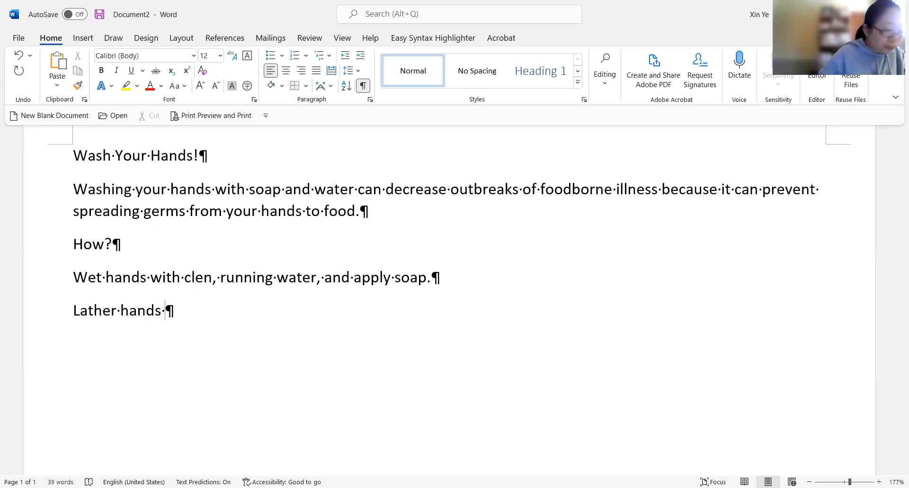
{"action": "type", "text": " (palms"}
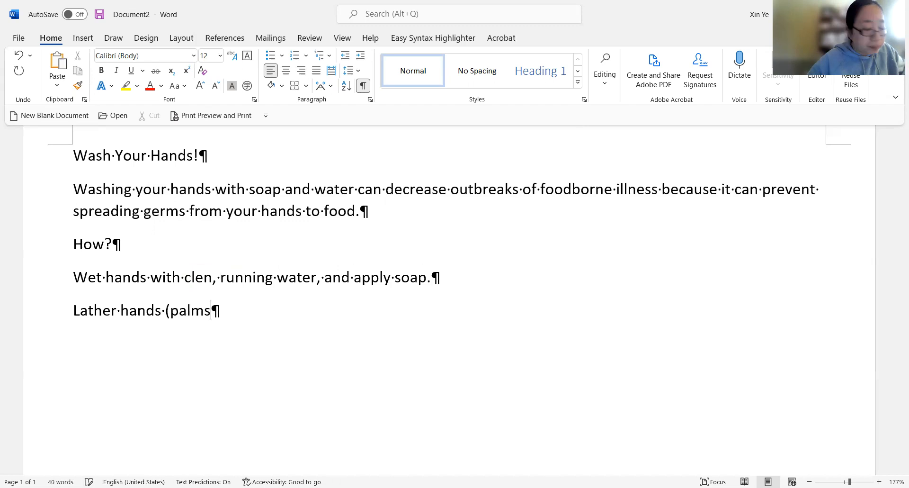
{"action": "type", "text": ", back"}
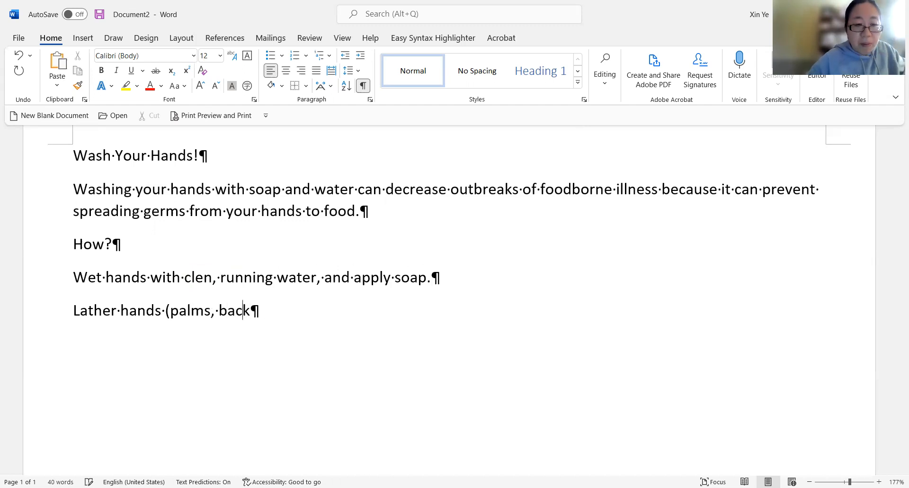
{"action": "type", "text": "s, b"}
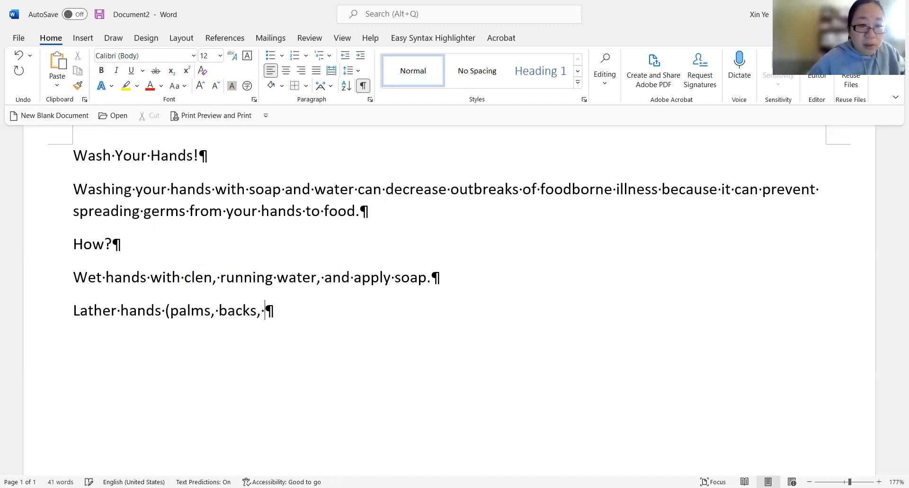
{"action": "type", "text": "elow "}
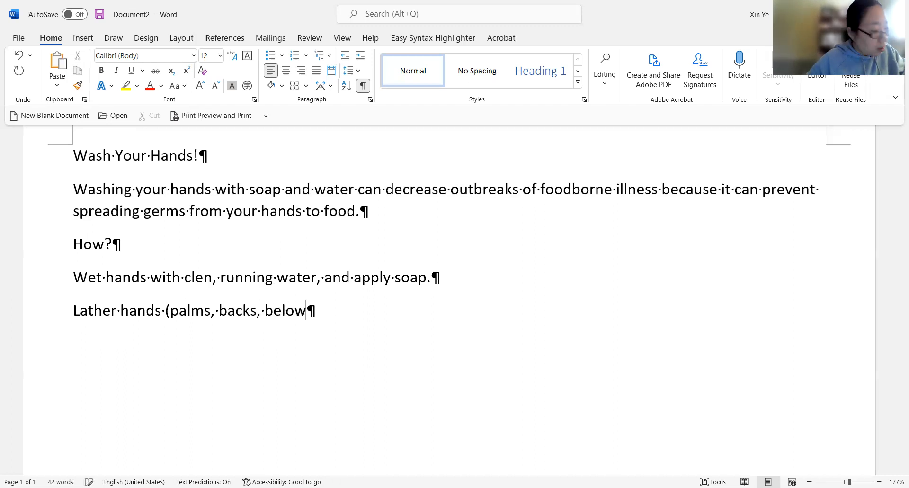
{"action": "type", "text": "nails,"}
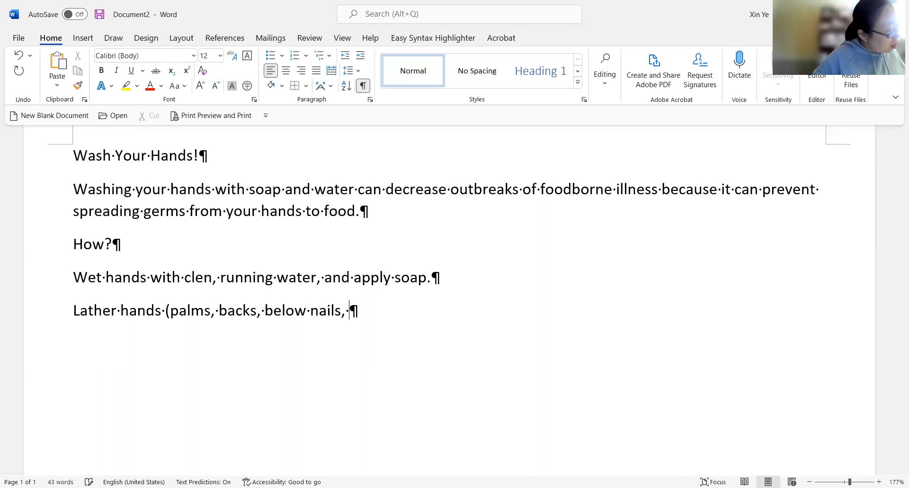
{"action": "type", "text": " bet"}
{"action": "type", "text": "ween fin"}
{"action": "type", "text": "gder"}
- Continue the line with "between fingers", correcting the misspelt word
{"action": "key", "text": "BackSpace"}
{"action": "key", "text": "BackSpace"}
{"action": "key", "text": "BackSpace"}
{"action": "type", "text": "ers"}
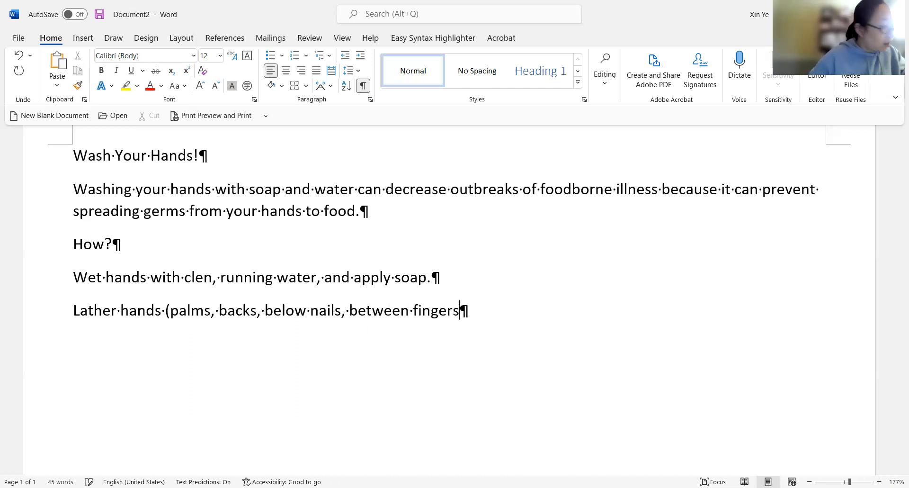
{"action": "type", "text": ", aro"}
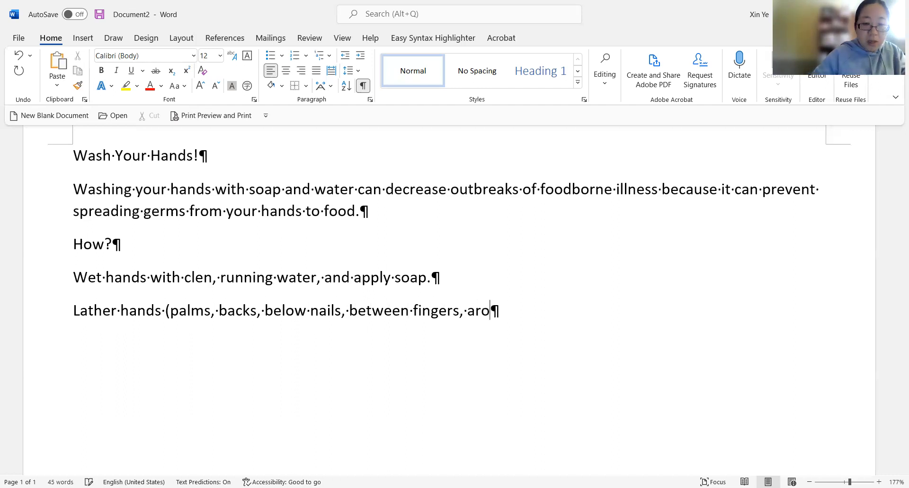
{"action": "type", "text": "und t"}
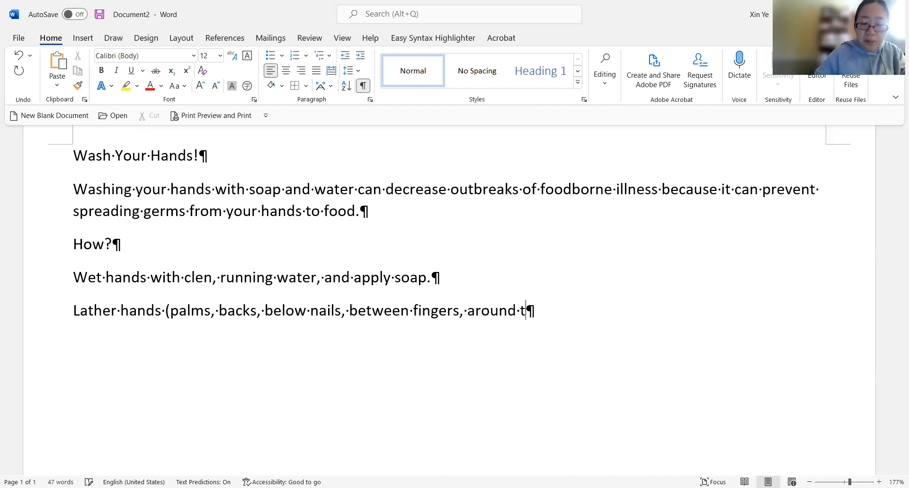
{"action": "type", "text": "humbs"}
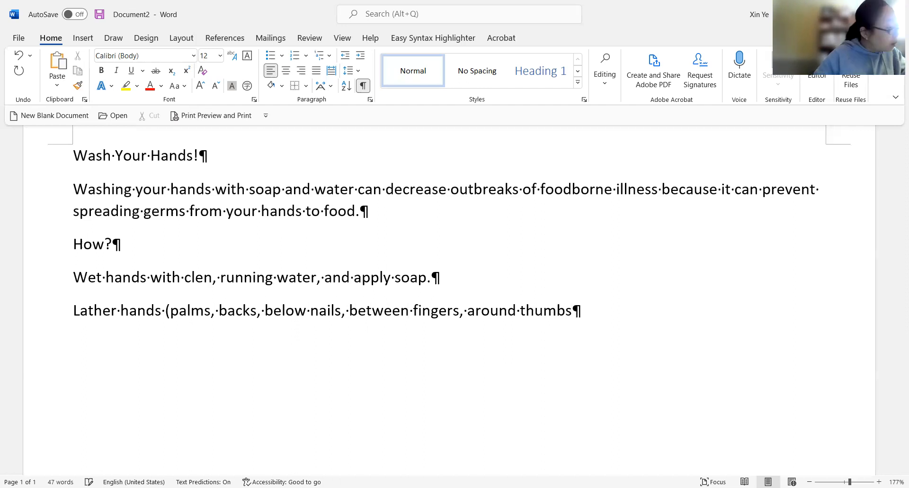
{"action": "type", "text": ") by rub"}
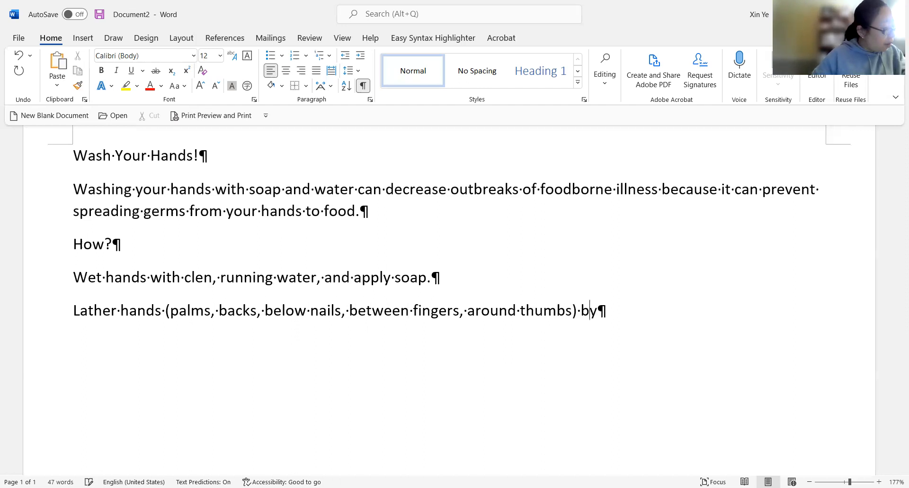
{"action": "type", "text": "bing"}
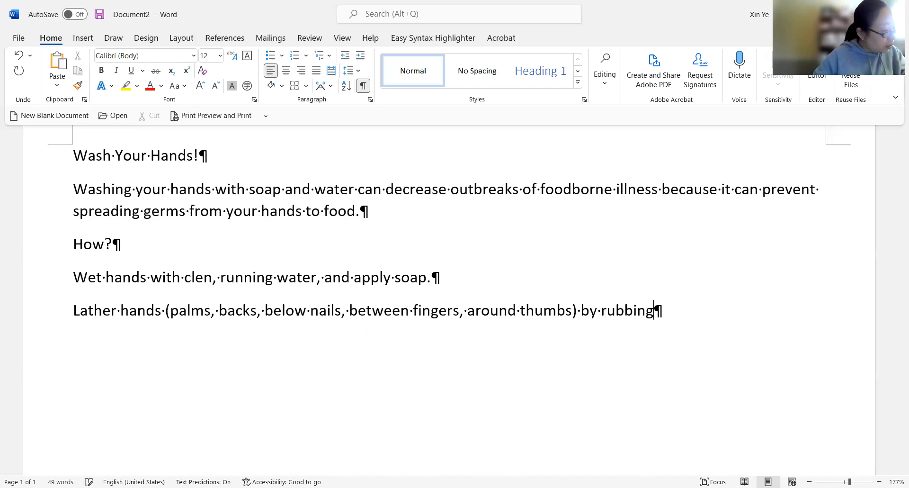
{"action": "type", "text": " them together"}
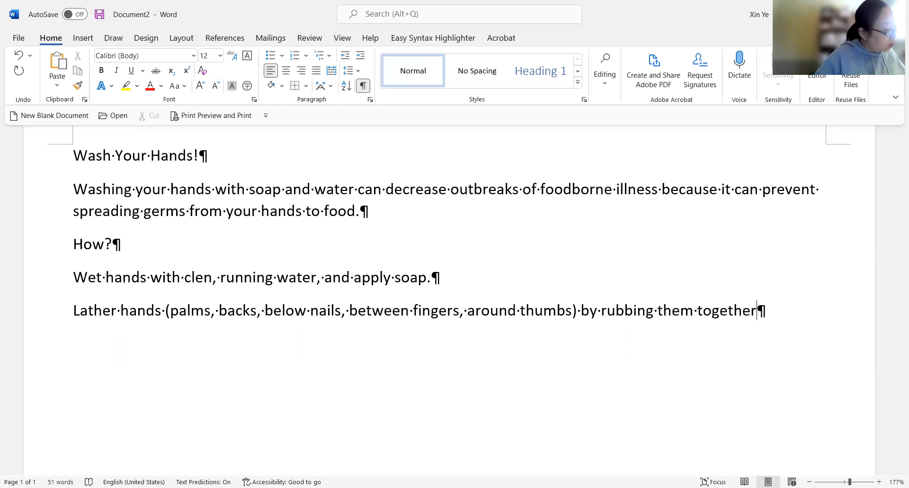
{"action": "type", "text": " with"}
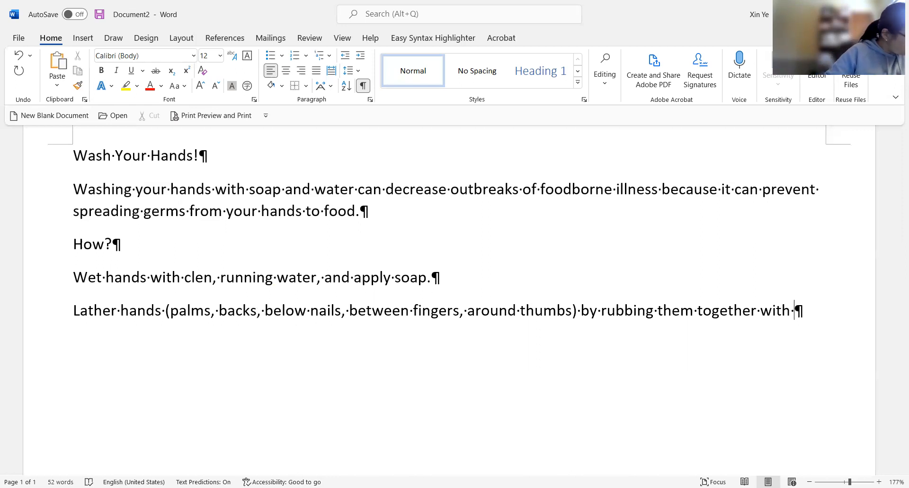
- Finish the lather line with " with the soap." and start a new paragraph
{"action": "type", "text": "the"}
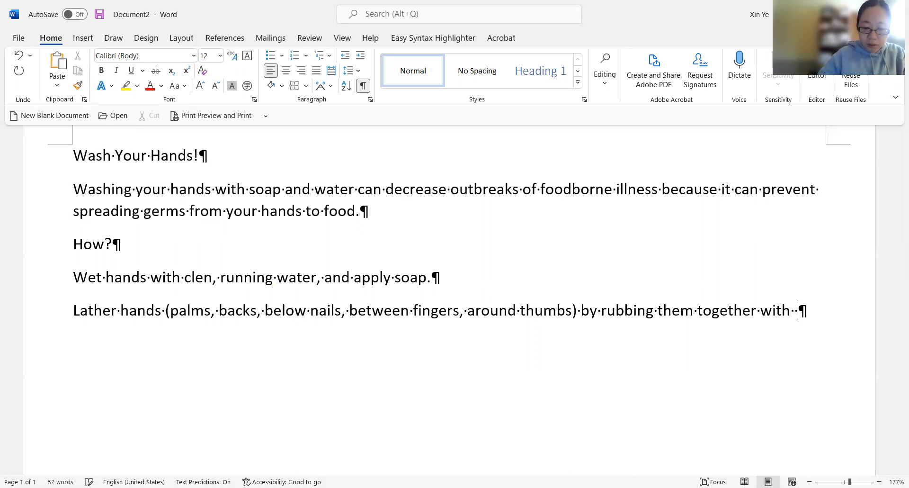
{"action": "key", "text": "BackSpace"}
{"action": "key", "text": "BackSpace"}
{"action": "key", "text": "BackSpace"}
{"action": "key", "text": "BackSpace"}
{"action": "key", "text": "BackSpace"}
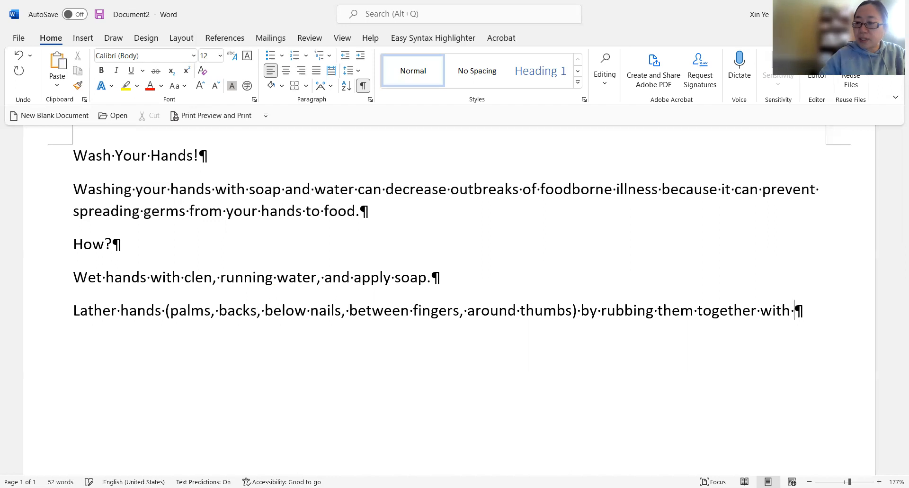
{"action": "type", "text": "the"}
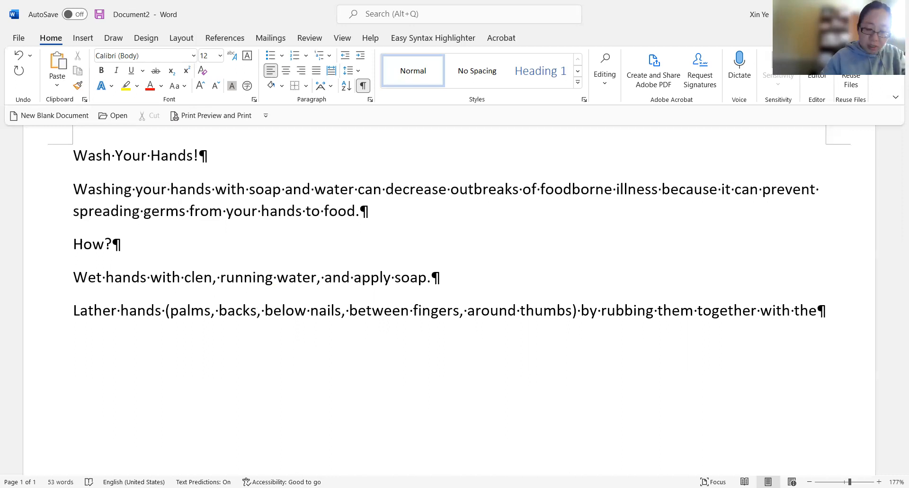
{"action": "type", "text": " soap"}
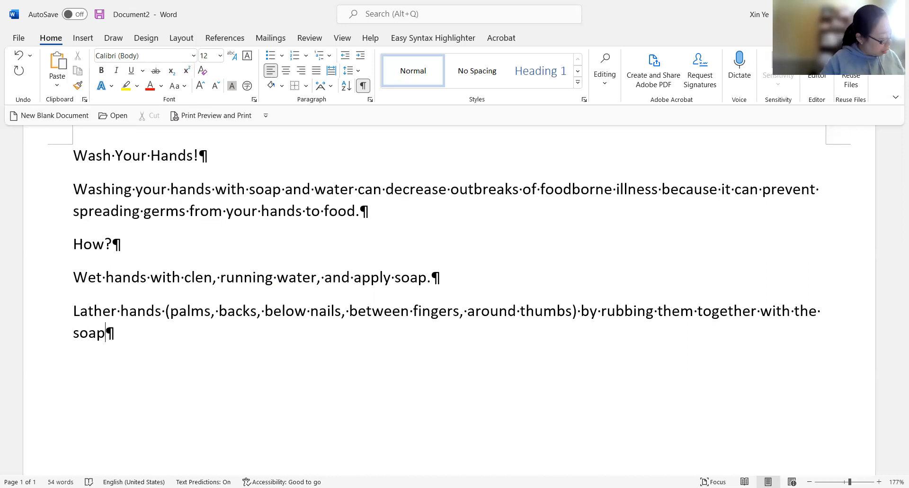
{"action": "type", "text": "."}
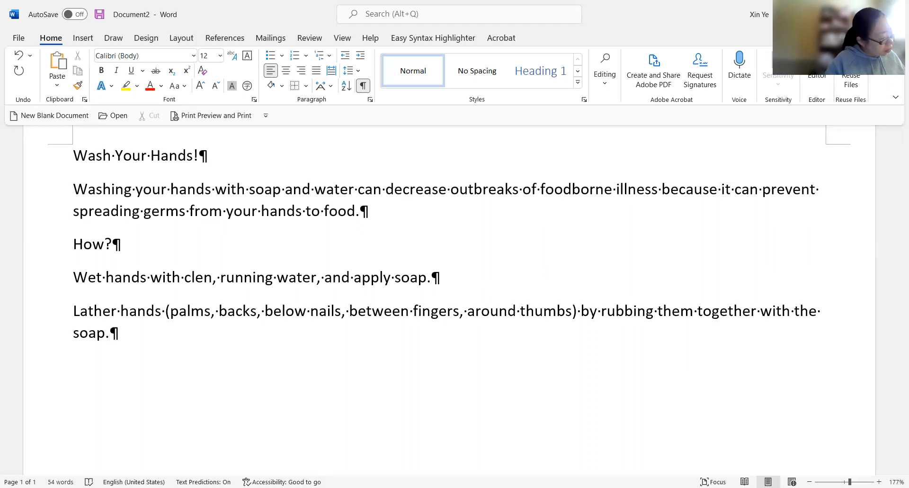
{"action": "key", "text": "Return"}
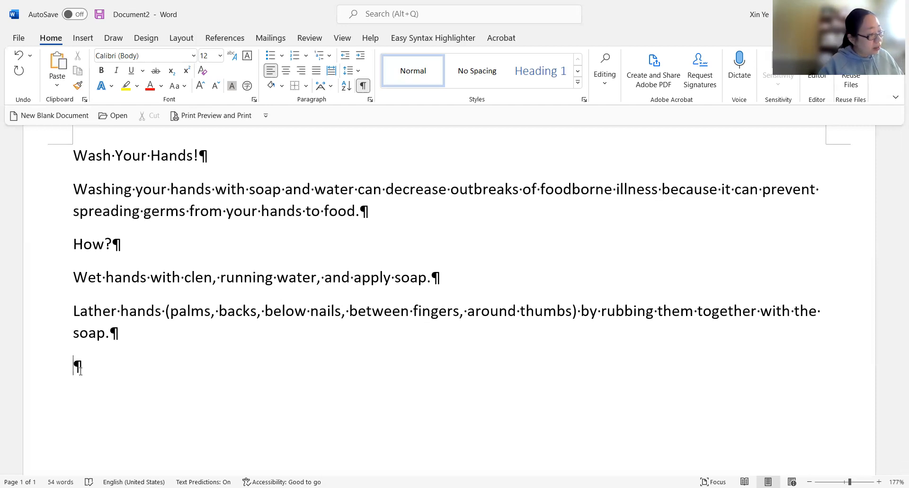
- Type "Scrub hands fore at least 20 seconds." as the next step and start a new paragraph
{"action": "type", "text": "SC"}
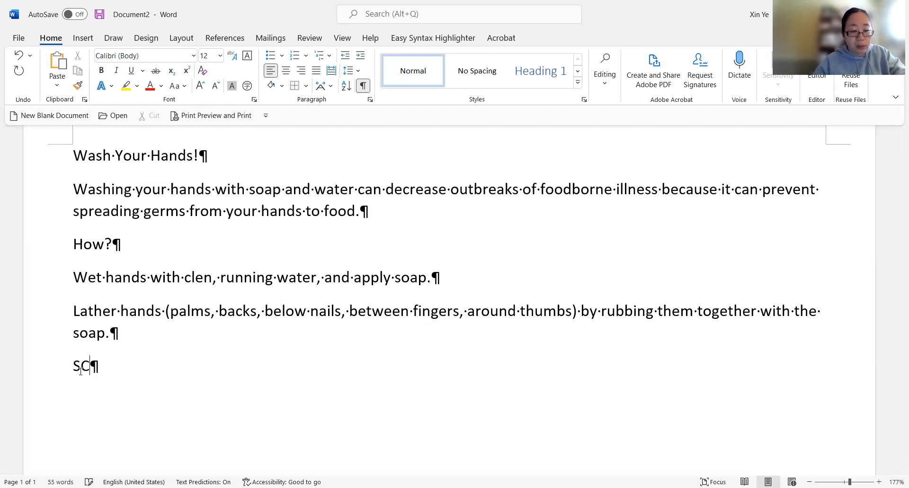
{"action": "key", "text": "BackSpace"}
{"action": "type", "text": "cr"}
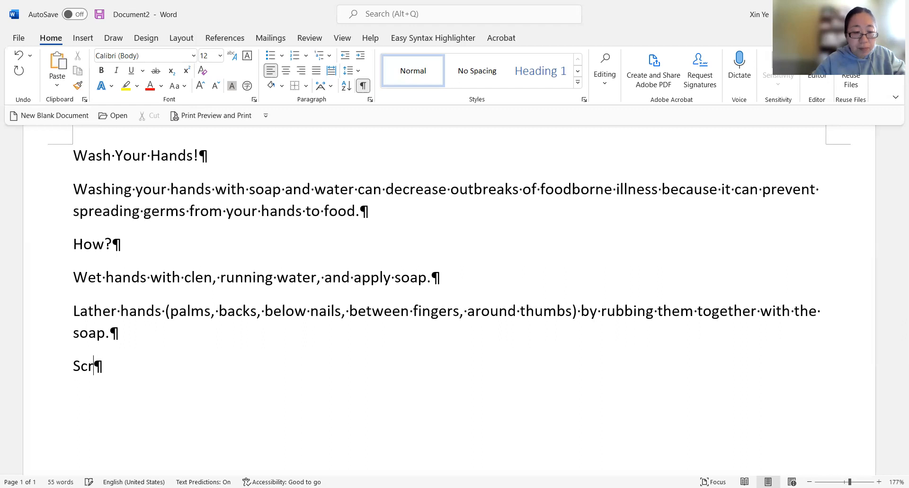
{"action": "type", "text": "ub ha"}
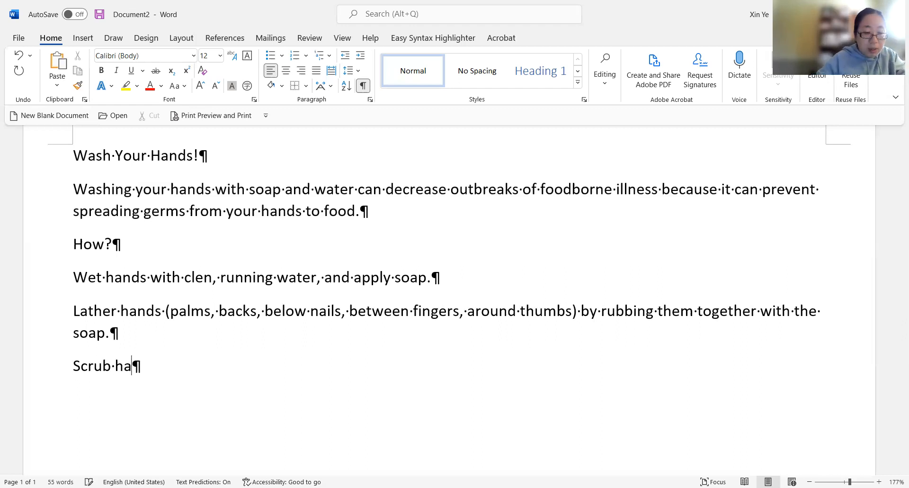
{"action": "type", "text": "nds fore"}
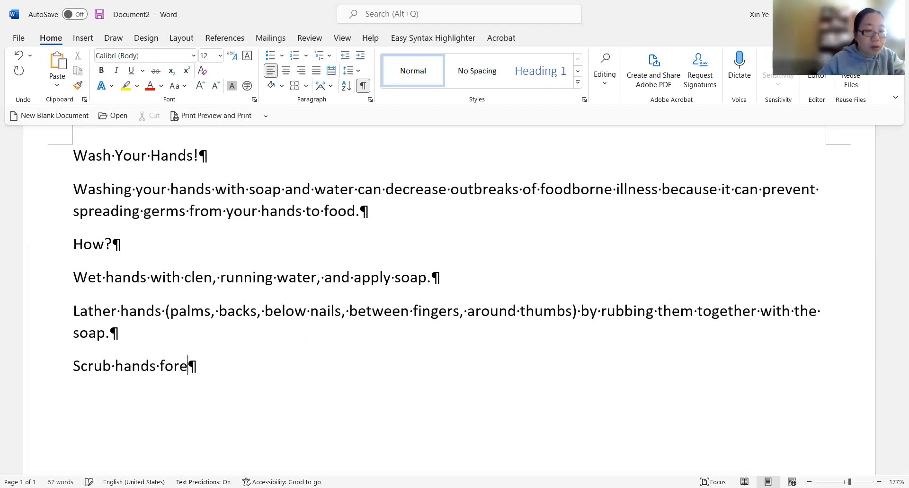
{"action": "type", "text": " at lea"}
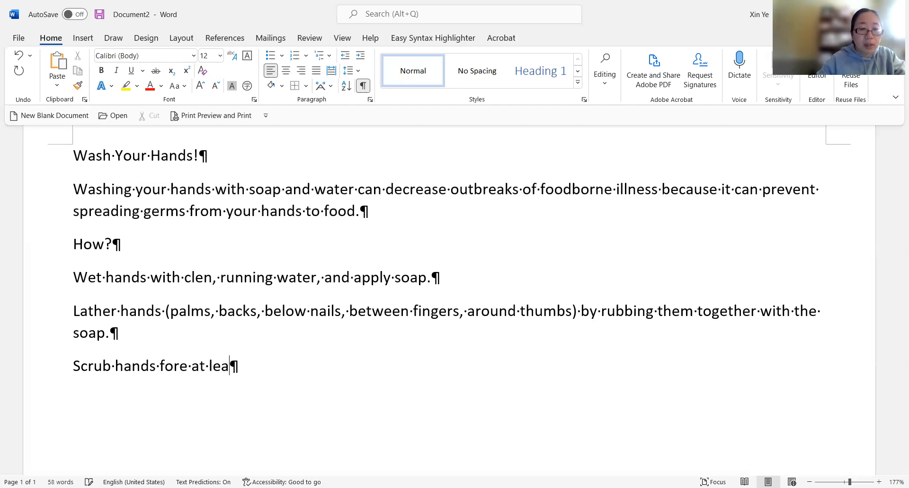
{"action": "type", "text": "st 20 sec"}
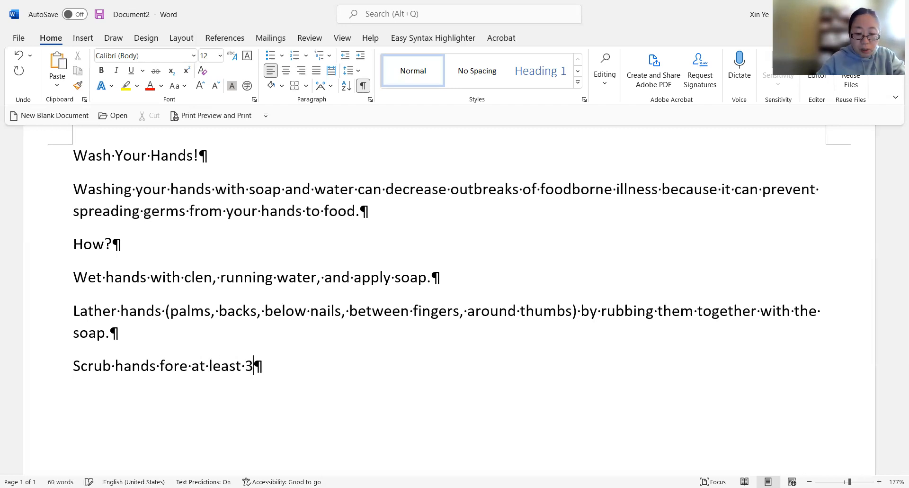
{"action": "type", "text": "on"}
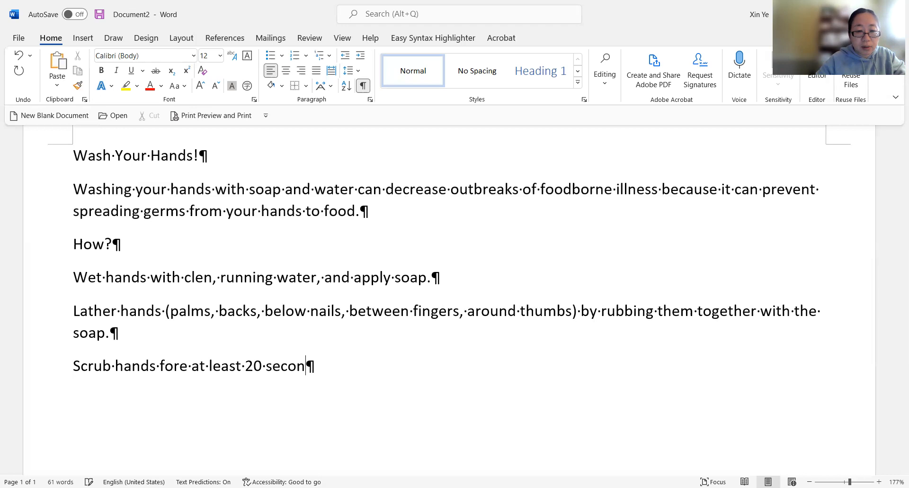
{"action": "type", "text": "ds."}
{"action": "key", "text": "Return"}
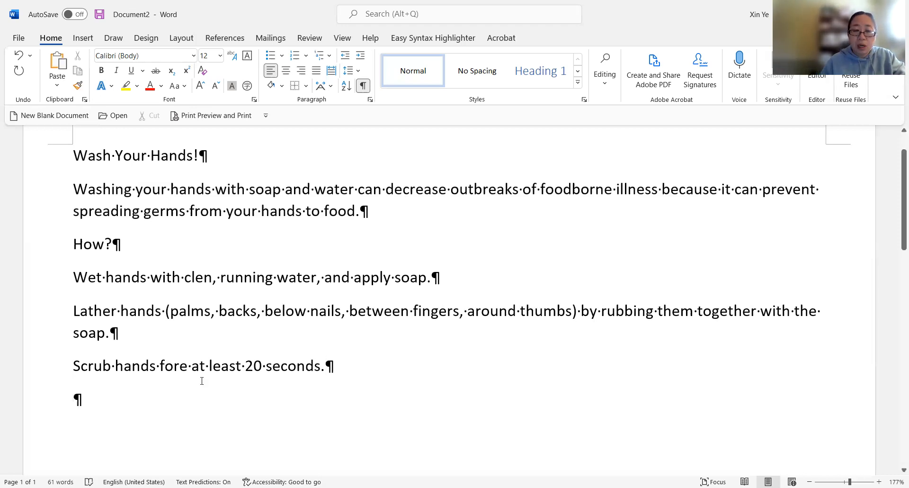
- Type "Rinse soap off of hands under clean, running water" in the new paragraph and start another paragraph
{"action": "left_click_drag", "start_coordinate": [188, 368], "coordinate": [159, 362]}
{"action": "left_click", "coordinate": [132, 405]}
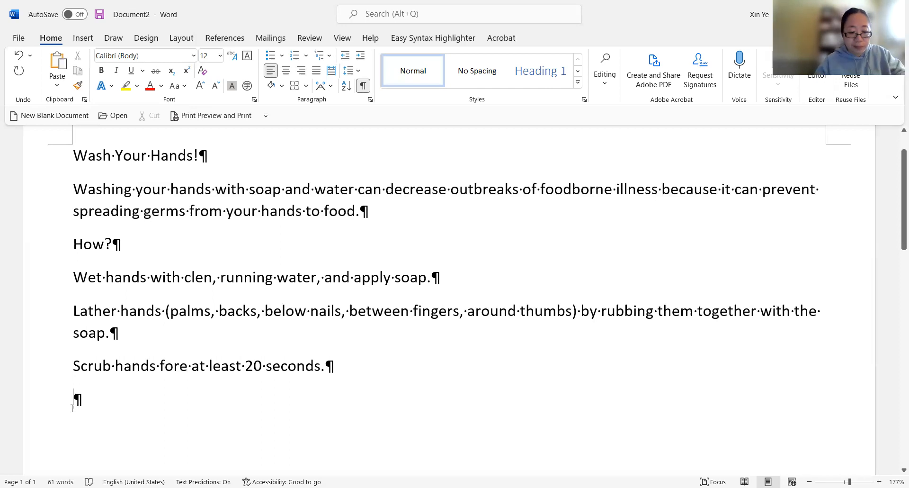
{"action": "type", "text": "Rinse"}
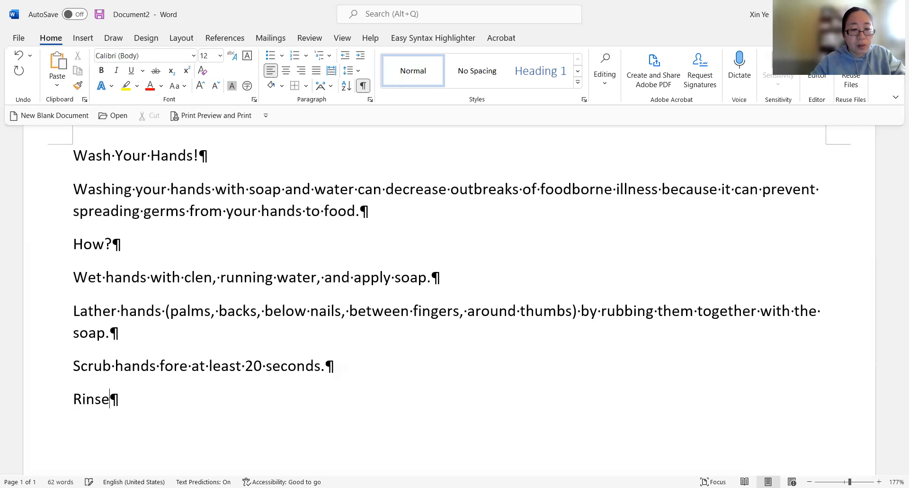
{"action": "type", "text": " soa"}
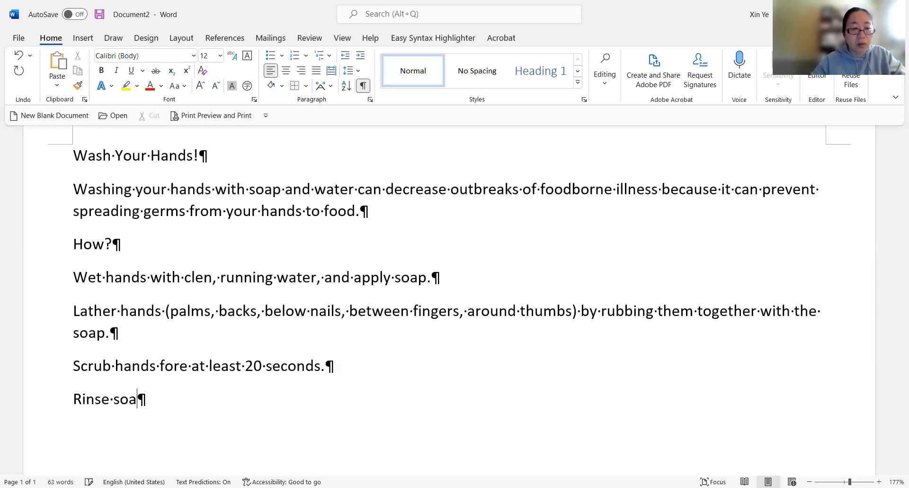
{"action": "type", "text": "p off "}
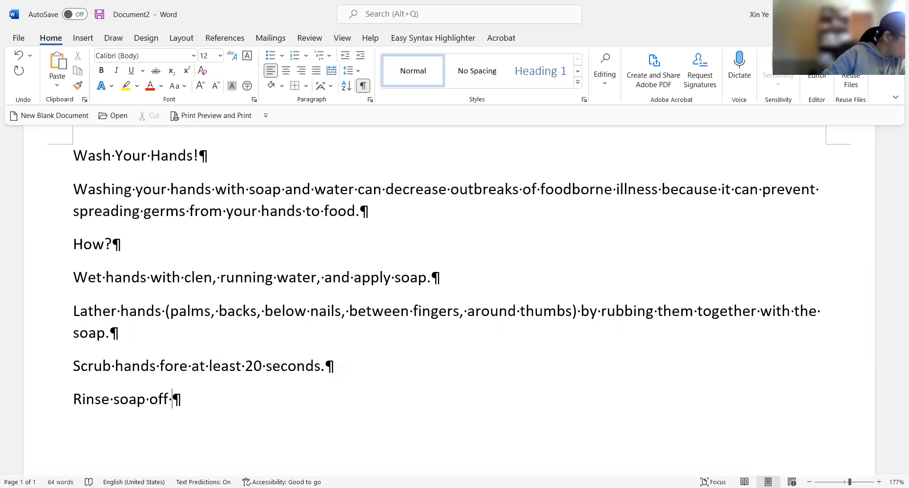
{"action": "type", "text": "h\\"}
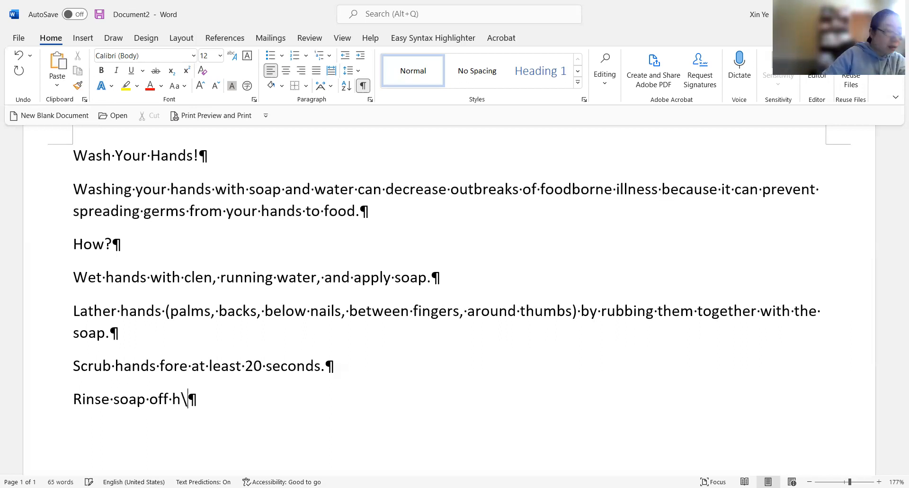
{"action": "key", "text": "BackSpace"}
{"action": "key", "text": "BackSpace"}
{"action": "type", "text": "of hands under clean, running water"}
{"action": "key", "text": "Return"}
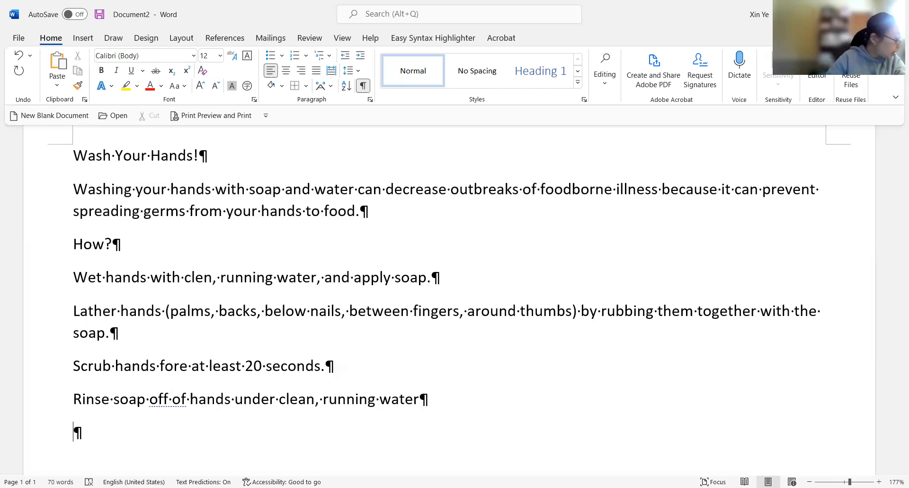
- Type "Dry hands well using a towel" in the new paragraph, correcting the misspelt word
{"action": "type", "text": "Dry hands"}
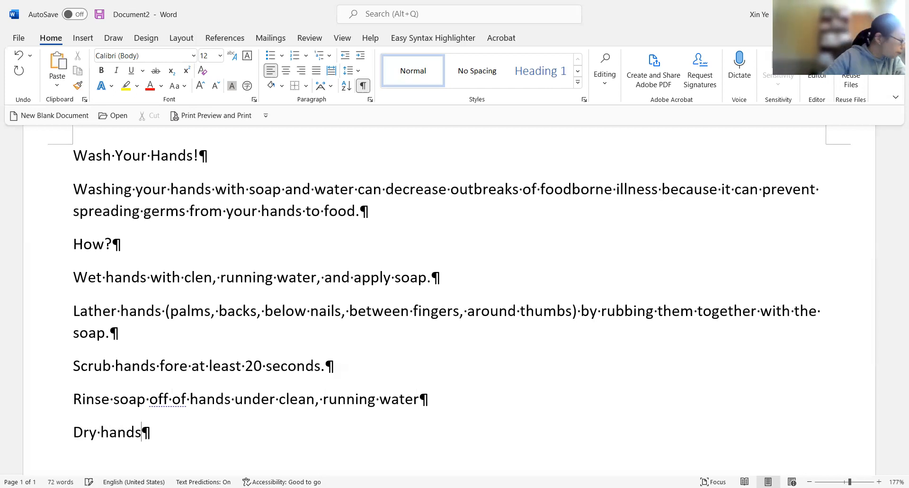
{"action": "type", "text": " well using a towl"}
{"action": "key", "text": "BackSpace"}
{"action": "type", "text": "el "}
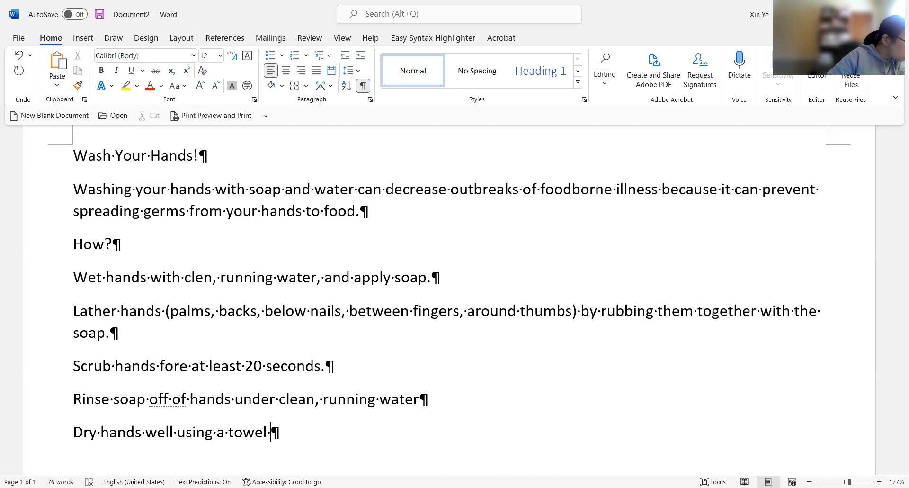
{"action": "type", "text": "or "}
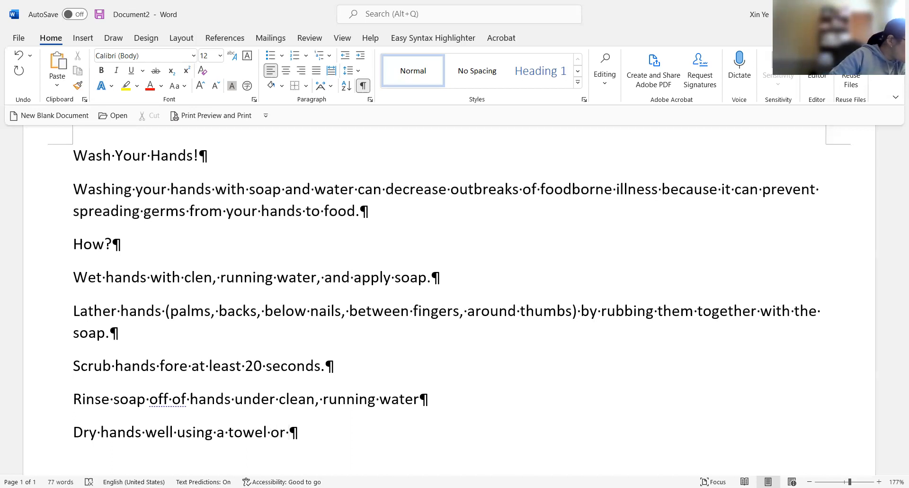
{"action": "type", "text": " or"}
- Finish the drying line with "or or an air dryer."
{"action": "key", "text": "BackSpace"}
{"action": "key", "text": "BackSpace"}
{"action": "key", "text": "BackSpace"}
{"action": "type", "text": "or "}
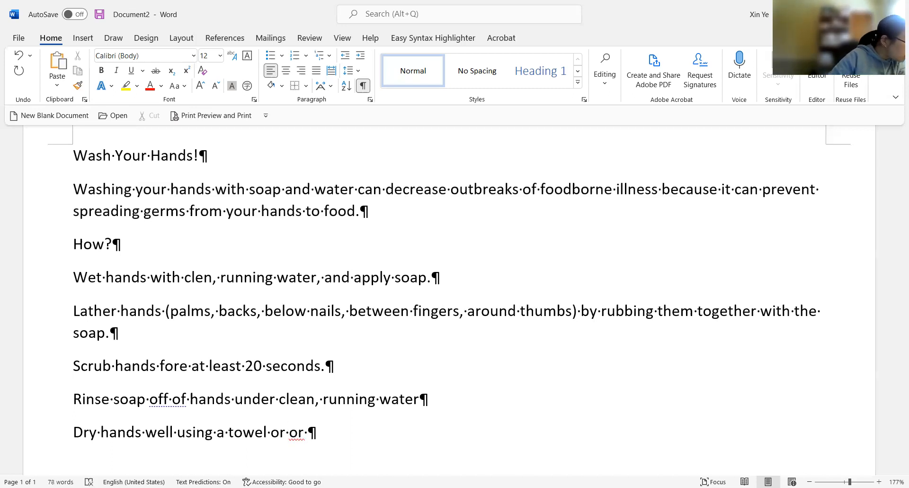
{"action": "type", "text": "an air "}
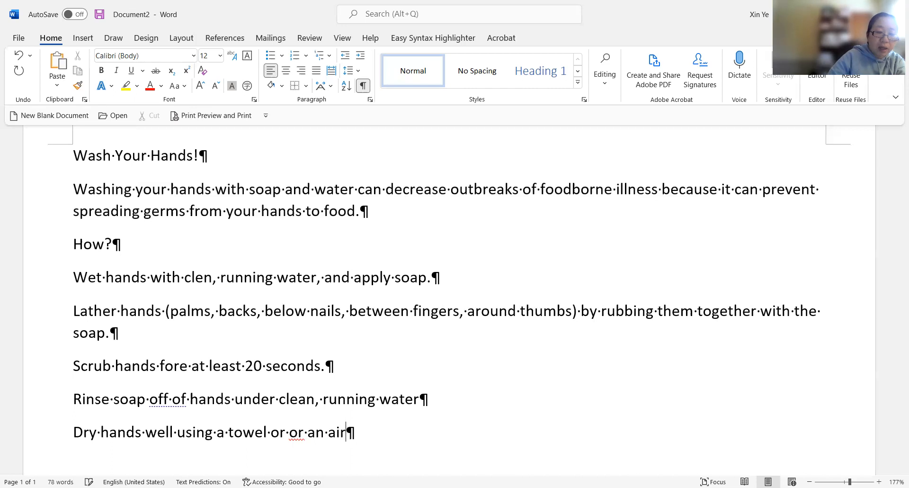
{"action": "type", "text": "dryer"}
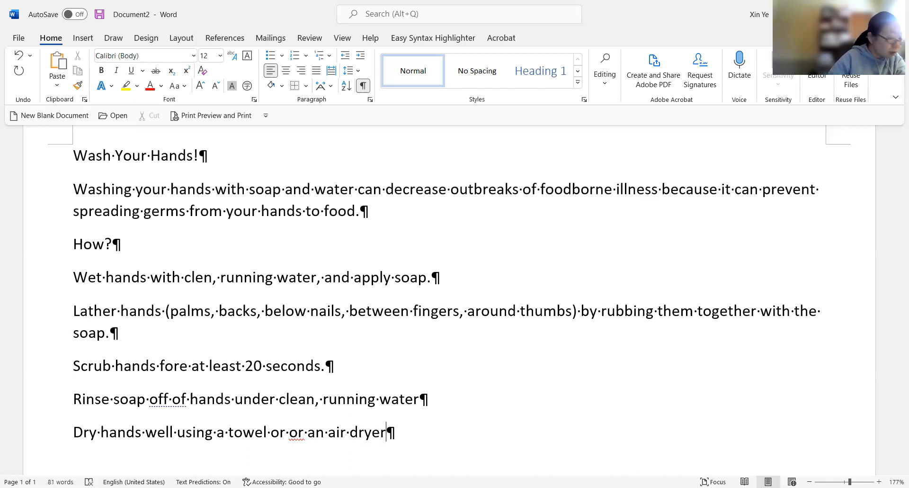
{"action": "type", "text": "."}
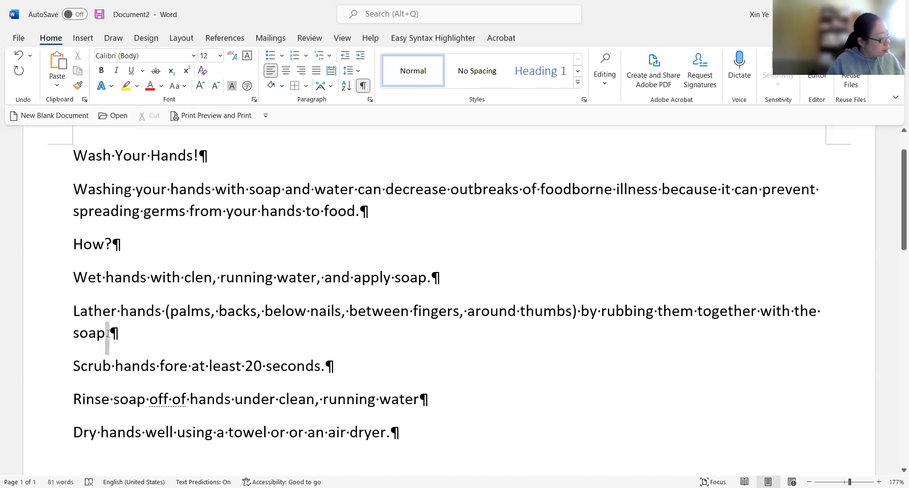
{"action": "type", "text": "."}
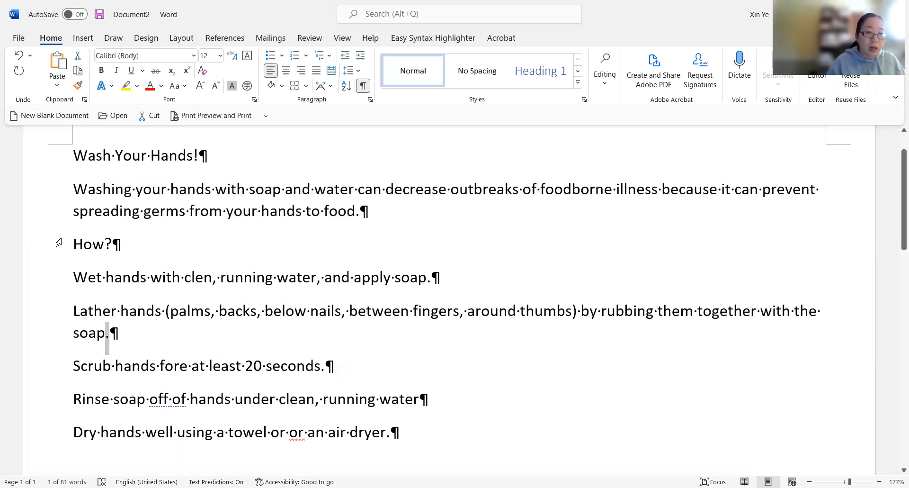
- Select the misspelt word "clen" in the wetting step and inspect its context menu for spelling suggestions
{"action": "left_click", "coordinate": [195, 276]}
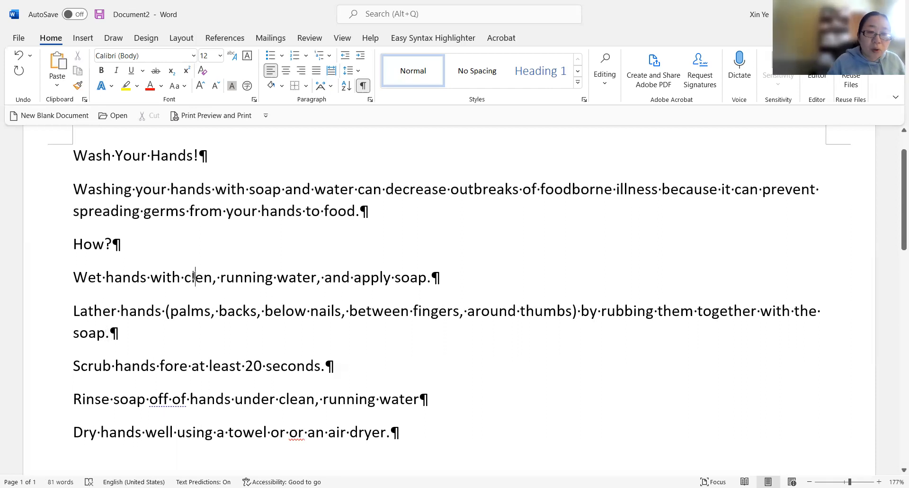
{"action": "right_click", "coordinate": [194, 276]}
{"action": "key", "text": "Escape"}
{"action": "left_click_drag", "start_coordinate": [184, 276], "coordinate": [211, 276]}
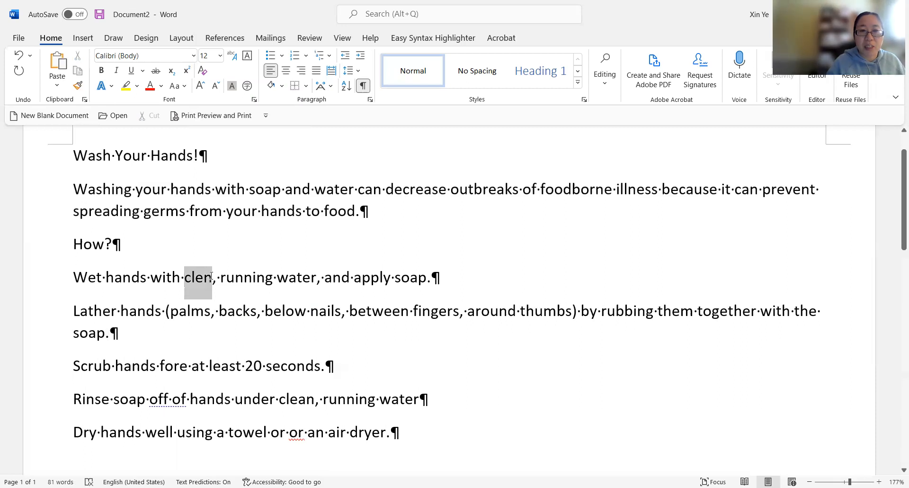
{"action": "left_click_drag", "start_coordinate": [211, 276], "coordinate": [208, 278]}
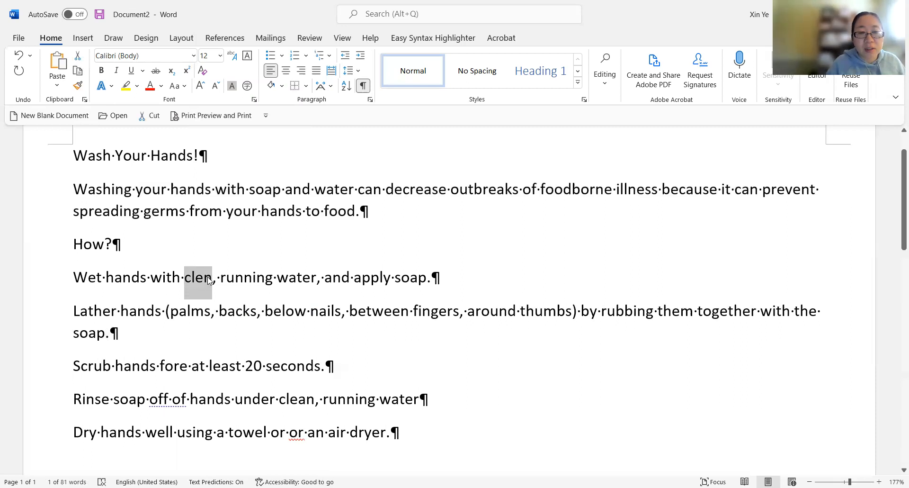
{"action": "right_click", "coordinate": [209, 280]}
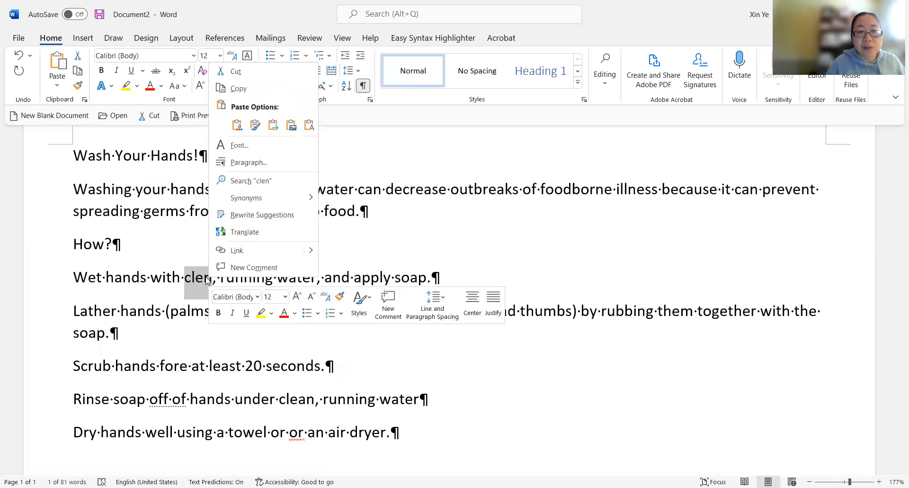
{"action": "key", "text": "Escape"}
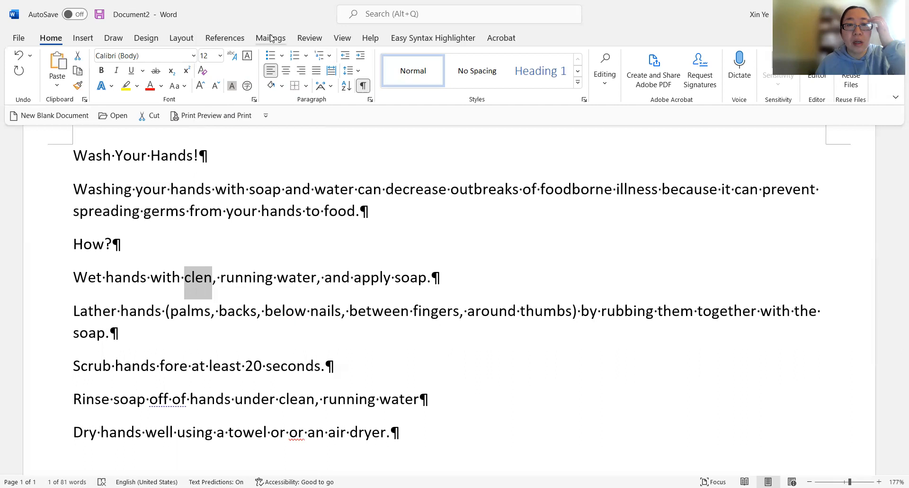
- Browse the ribbon tabs looking for a spelling and grammar checking tool
{"action": "left_click", "coordinate": [343, 37]}
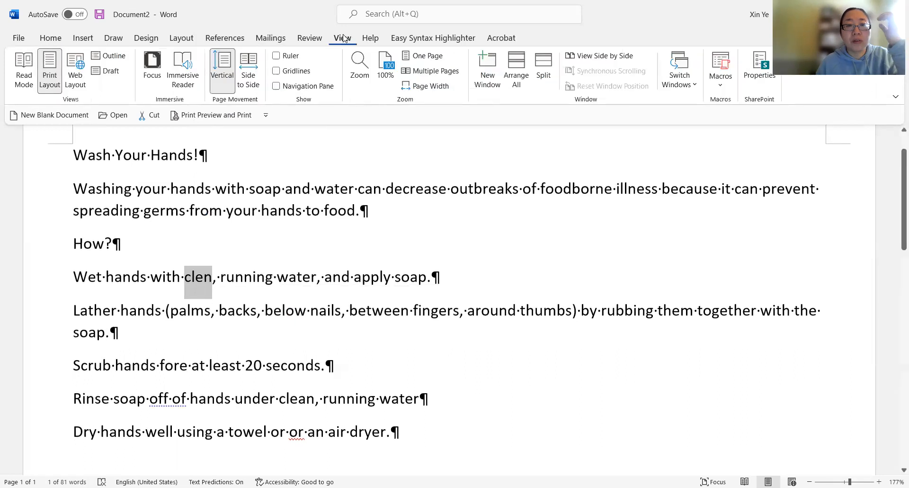
{"action": "left_click", "coordinate": [433, 38]}
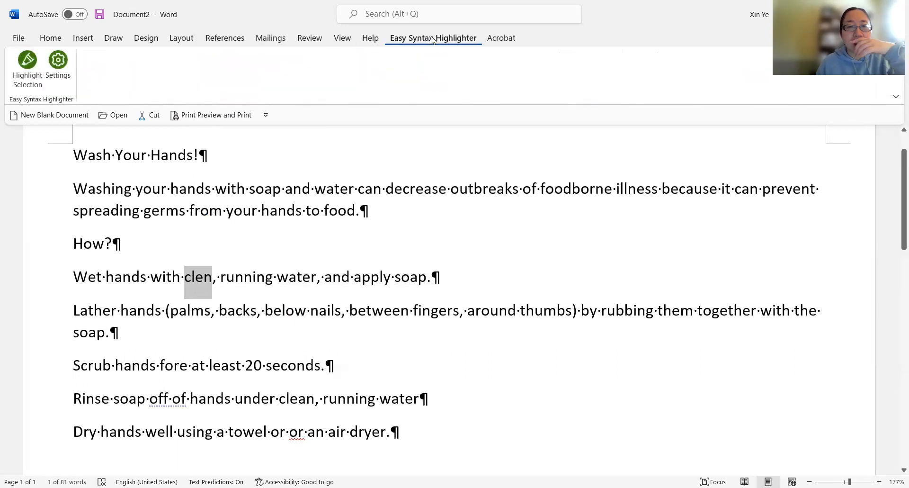
{"action": "left_click", "coordinate": [371, 38]}
{"action": "left_click", "coordinate": [344, 39]}
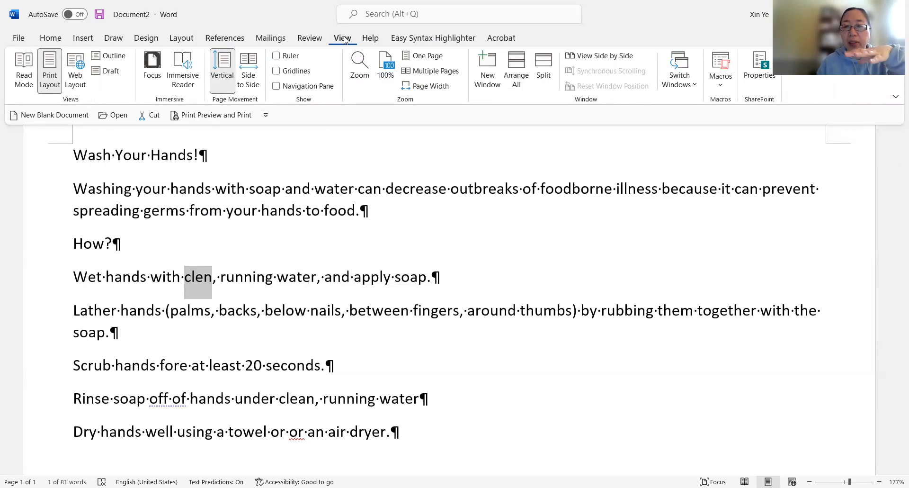
{"action": "left_click", "coordinate": [314, 40]}
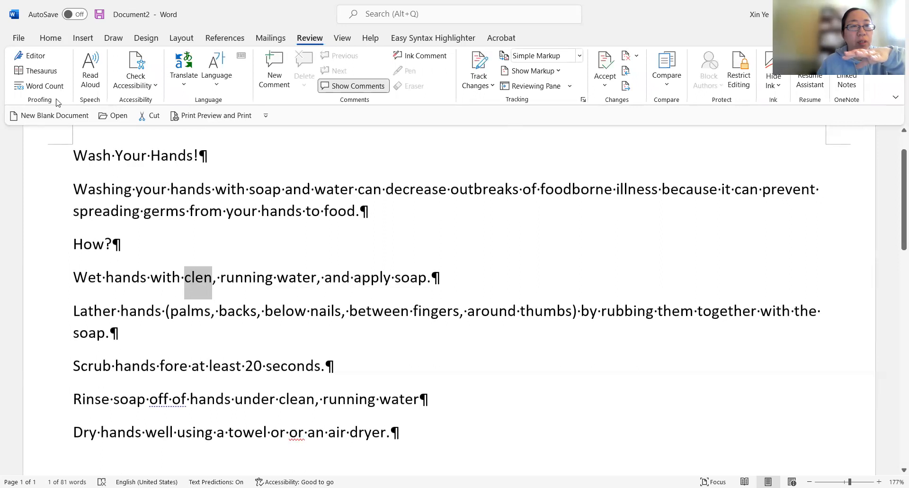
{"action": "left_click", "coordinate": [160, 87]}
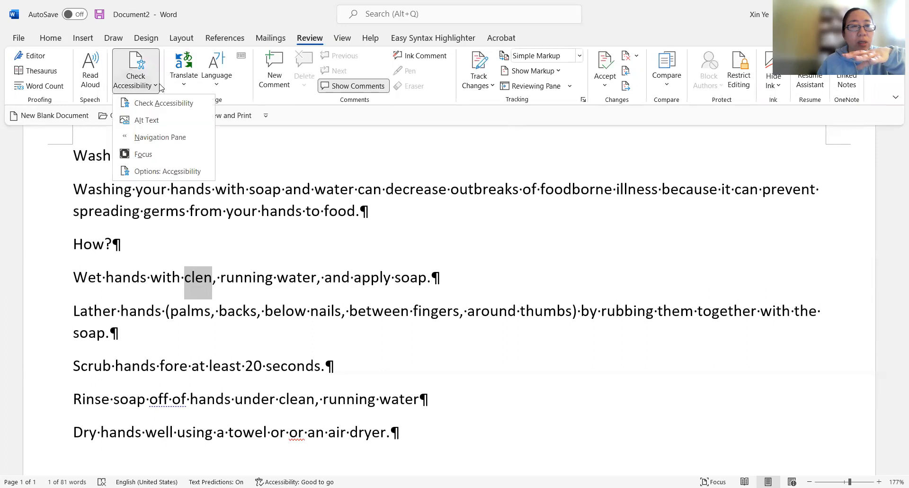
{"action": "left_click", "coordinate": [66, 104]}
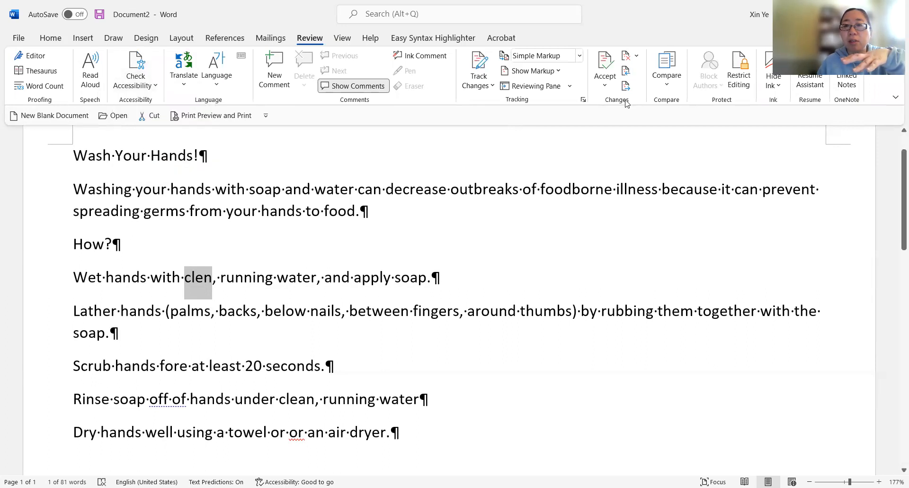
{"action": "left_click", "coordinate": [274, 37]}
{"action": "left_click", "coordinate": [230, 41]}
{"action": "left_click", "coordinate": [177, 42]}
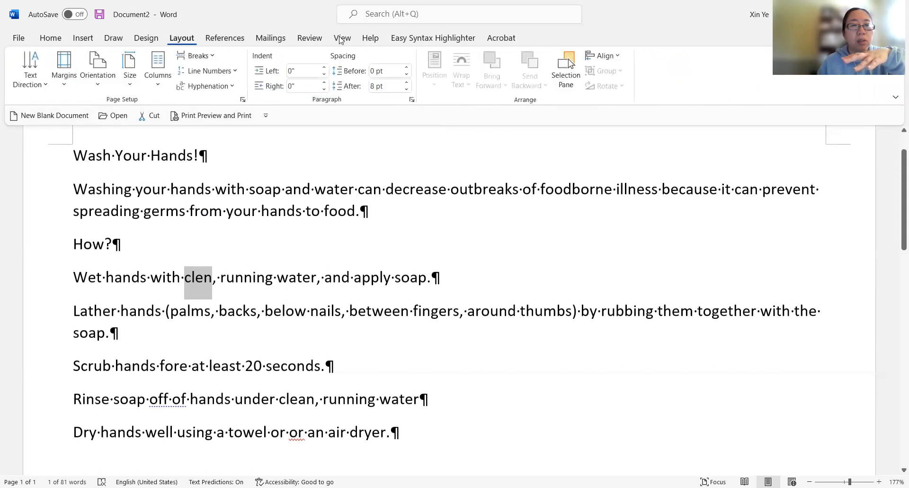
{"action": "left_click", "coordinate": [271, 42]}
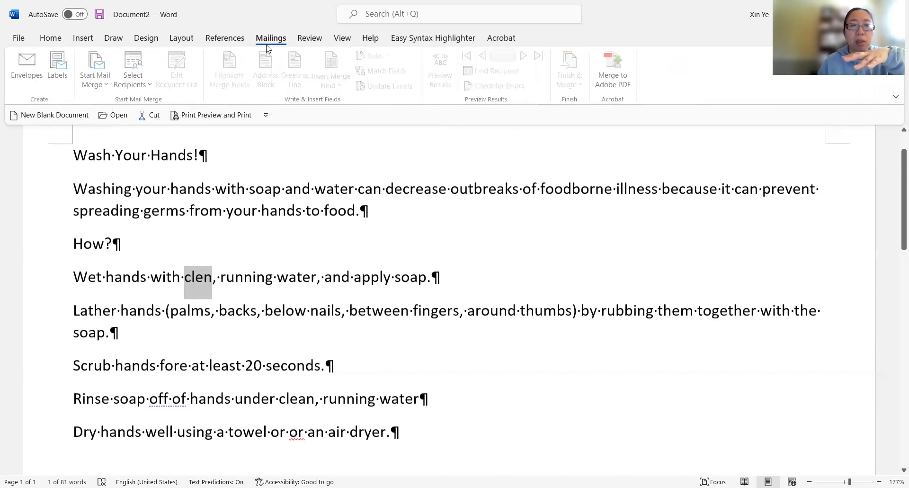
{"action": "left_click", "coordinate": [301, 39]}
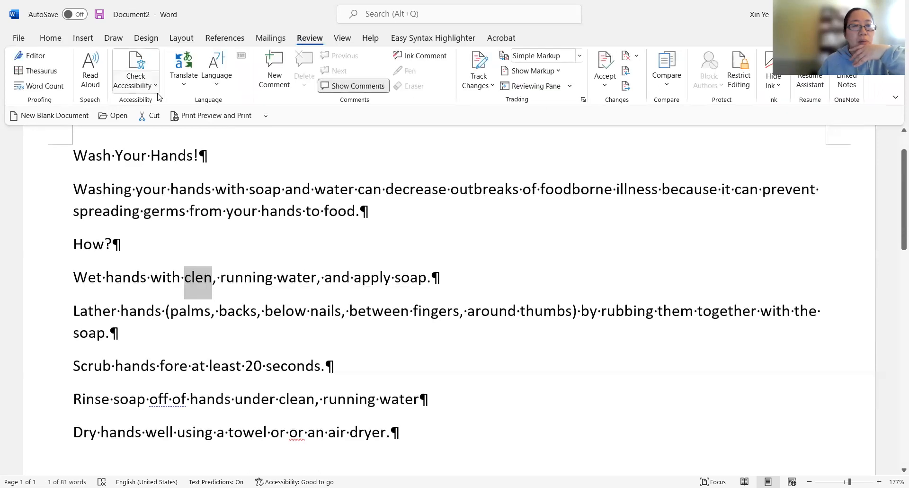
{"action": "left_click", "coordinate": [216, 84]}
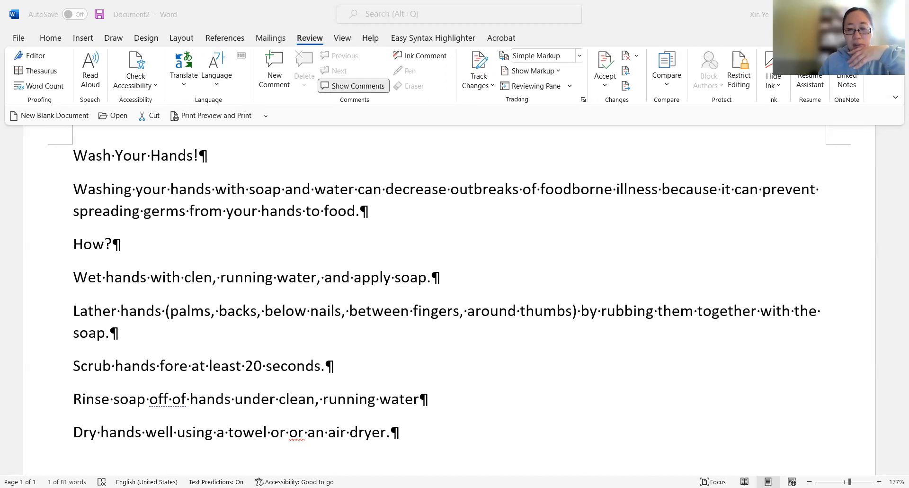
- Run the Editor spelling check, delete the repeated word "or" in the drying step, and close the Editor pane
{"action": "left_click", "coordinate": [291, 407]}
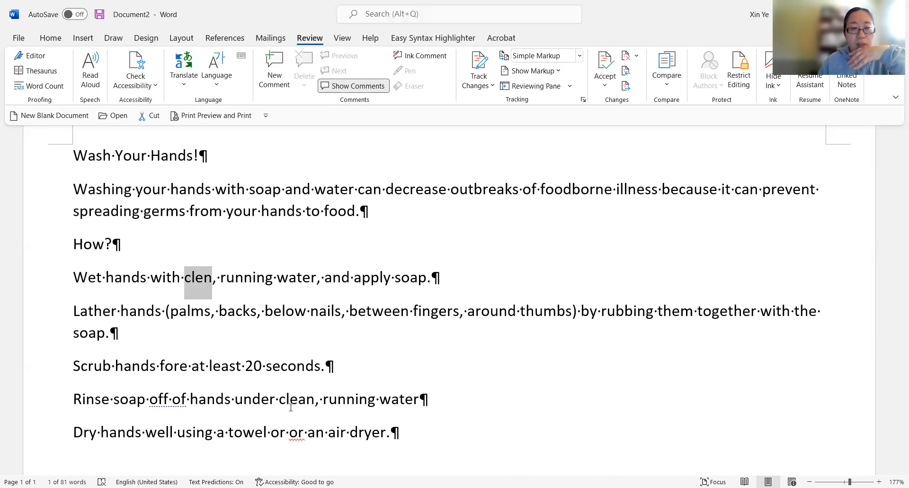
{"action": "left_click", "coordinate": [271, 372]}
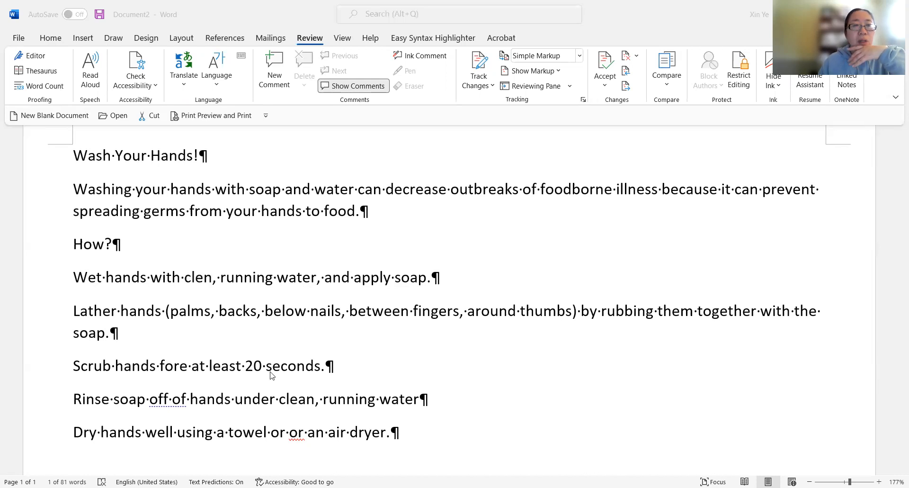
{"action": "left_click", "coordinate": [38, 60]}
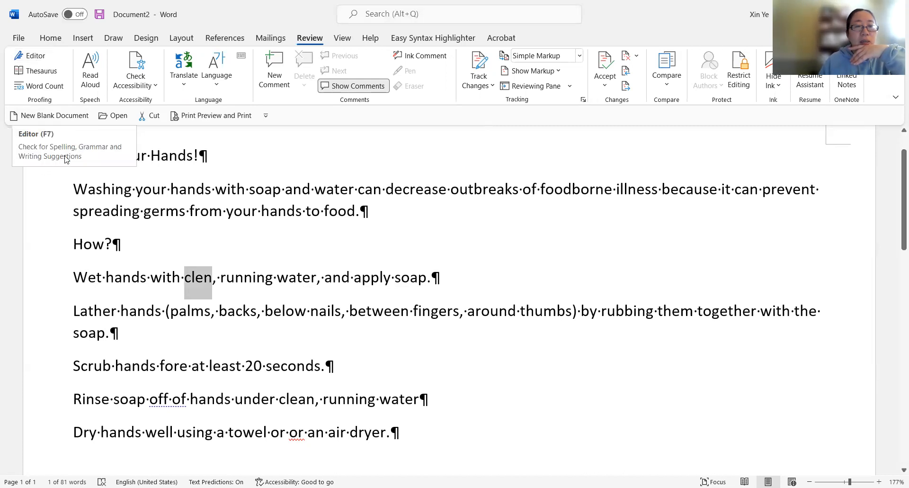
{"action": "left_click", "coordinate": [30, 57]}
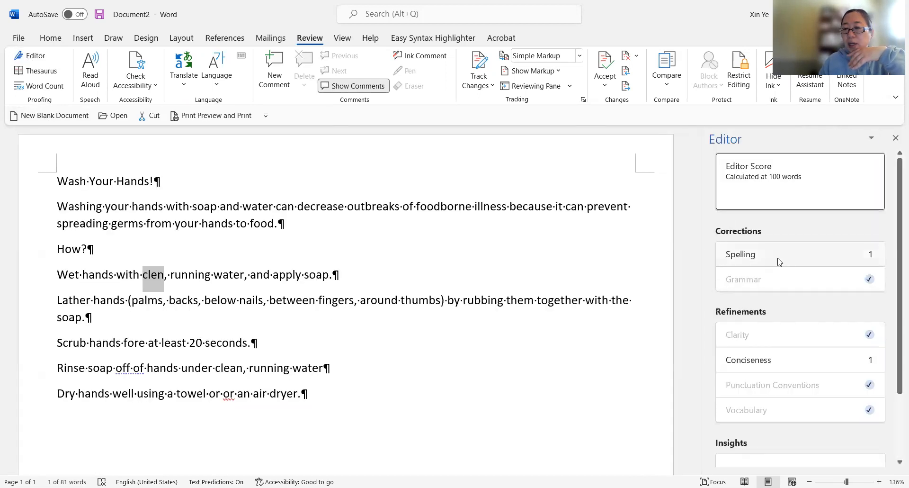
{"action": "left_click", "coordinate": [723, 260]}
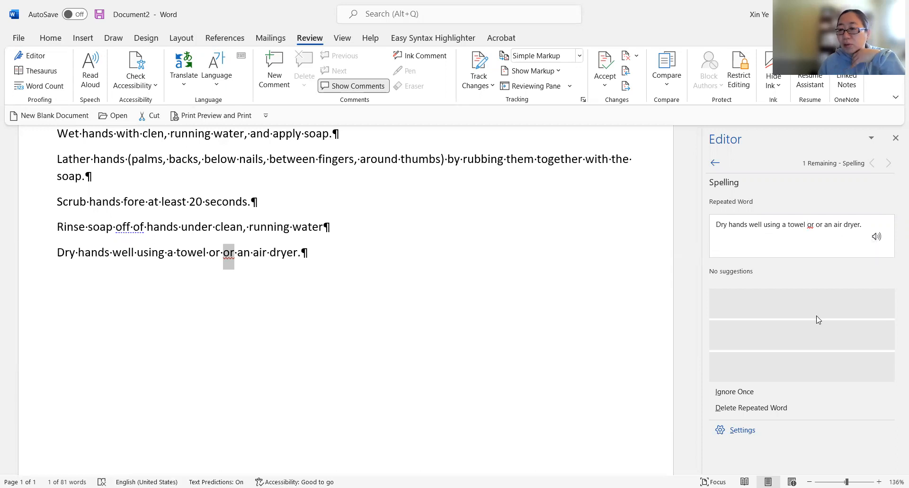
{"action": "left_click", "coordinate": [766, 410]}
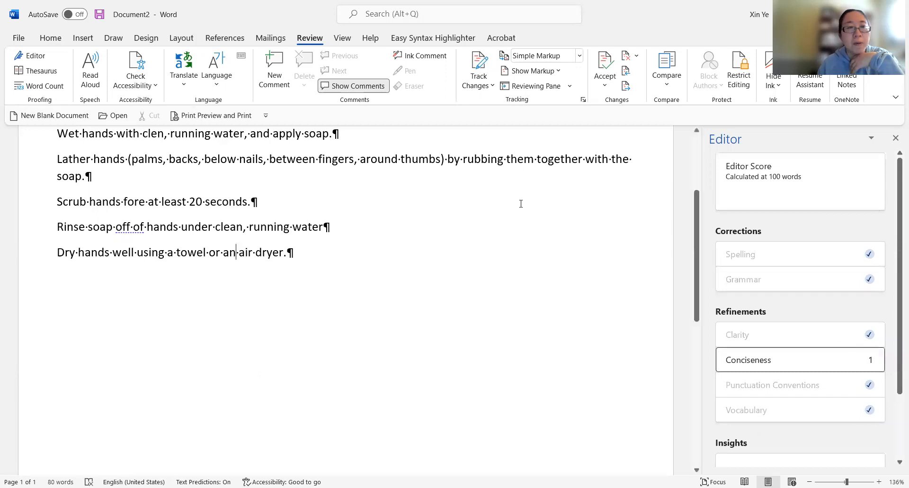
{"action": "left_click", "coordinate": [896, 138]}
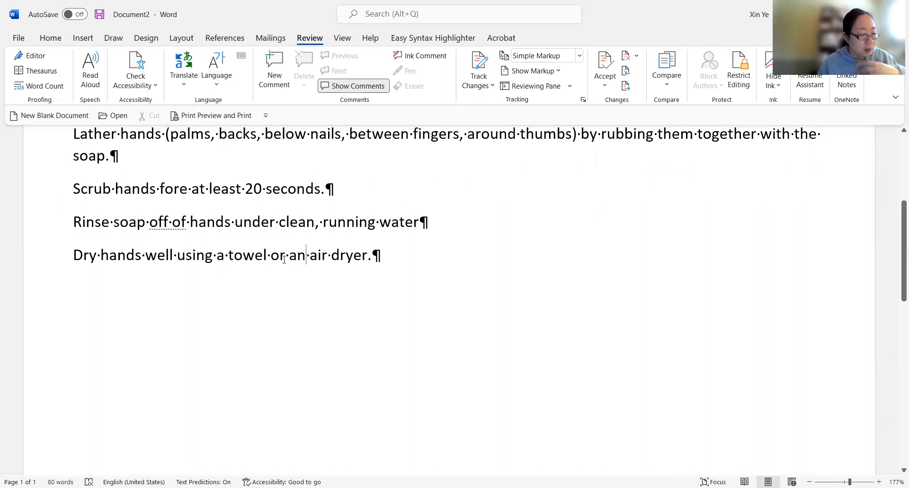
- Correct "clen" to "clean" in the wetting step
{"action": "scroll", "coordinate": [291, 310], "scroll_direction": "up", "scroll_amount": 3}
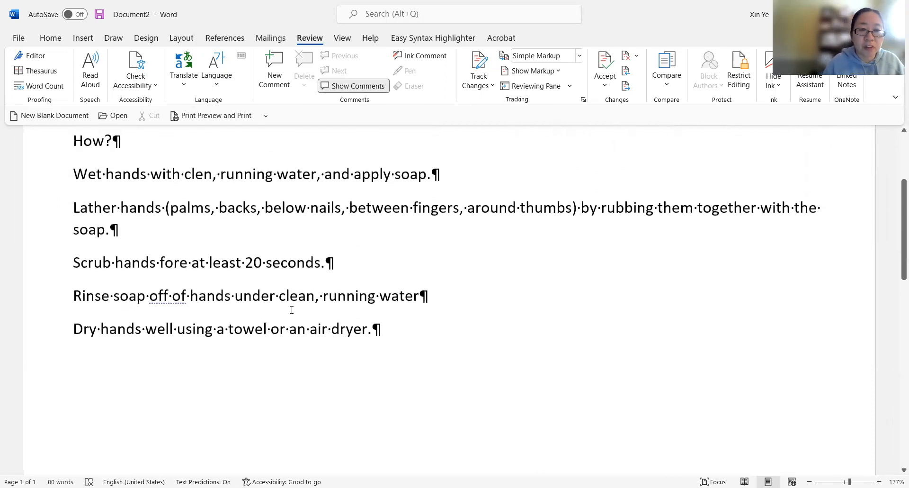
{"action": "left_click", "coordinate": [204, 175]}
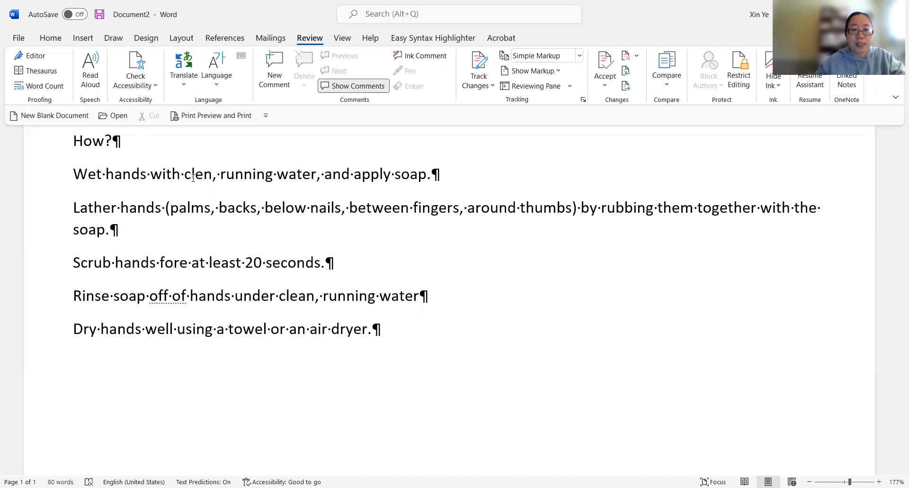
{"action": "type", "text": "a"}
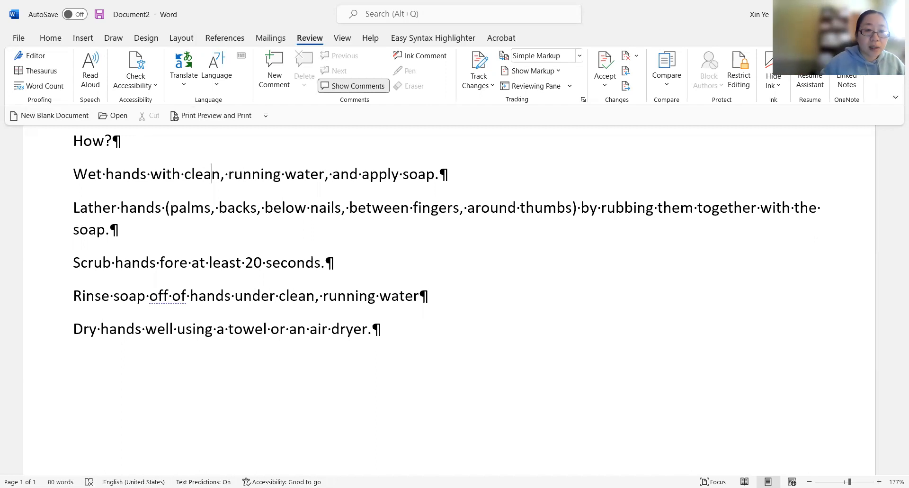
- Replace "off of" with "off" in the rinsing step using the conciseness suggestion
{"action": "right_click", "coordinate": [168, 302]}
{"action": "left_click", "coordinate": [208, 332]}
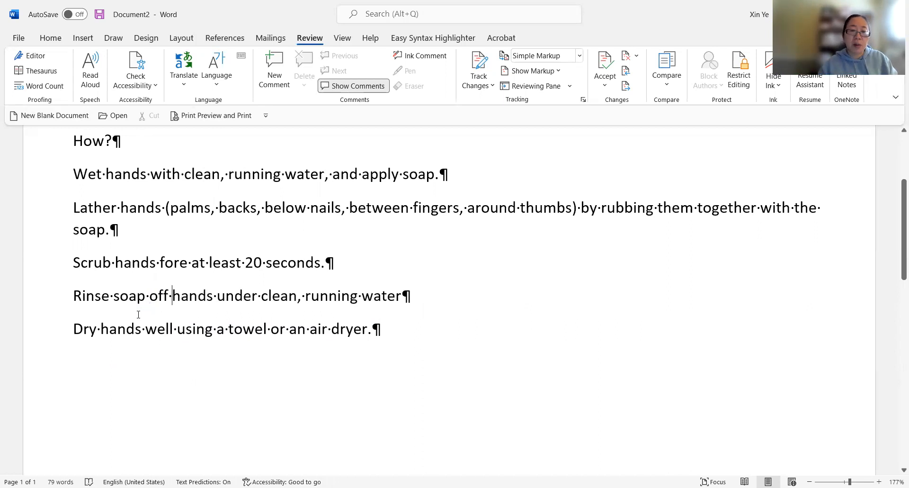
{"action": "left_click", "coordinate": [150, 297]}
{"action": "right_click", "coordinate": [151, 297]}
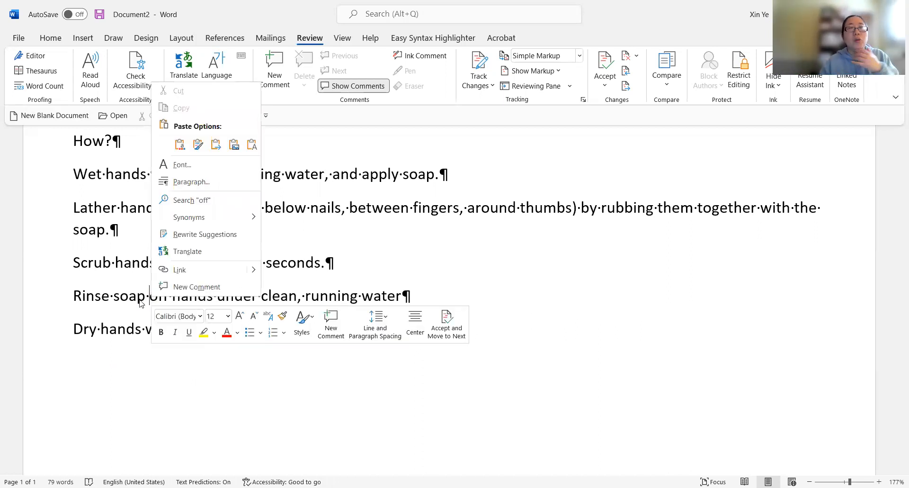
{"action": "left_click", "coordinate": [48, 47]}
{"action": "left_click", "coordinate": [19, 55]}
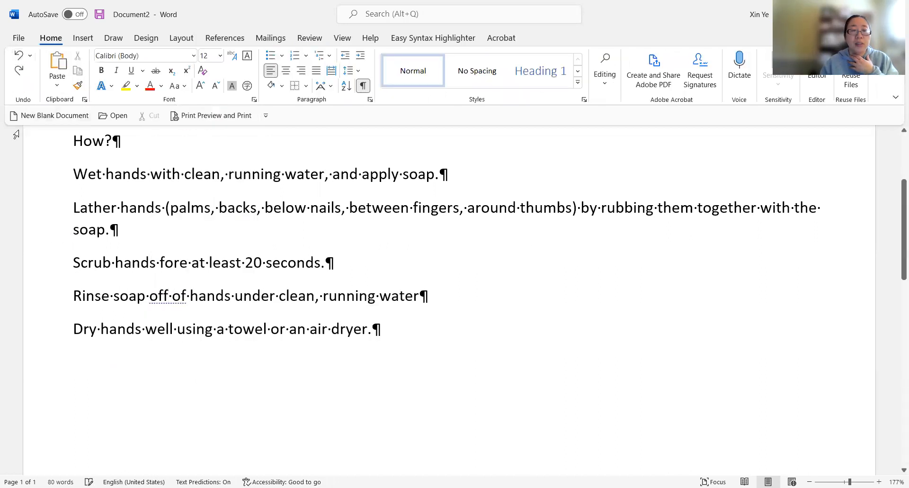
{"action": "right_click", "coordinate": [168, 299]}
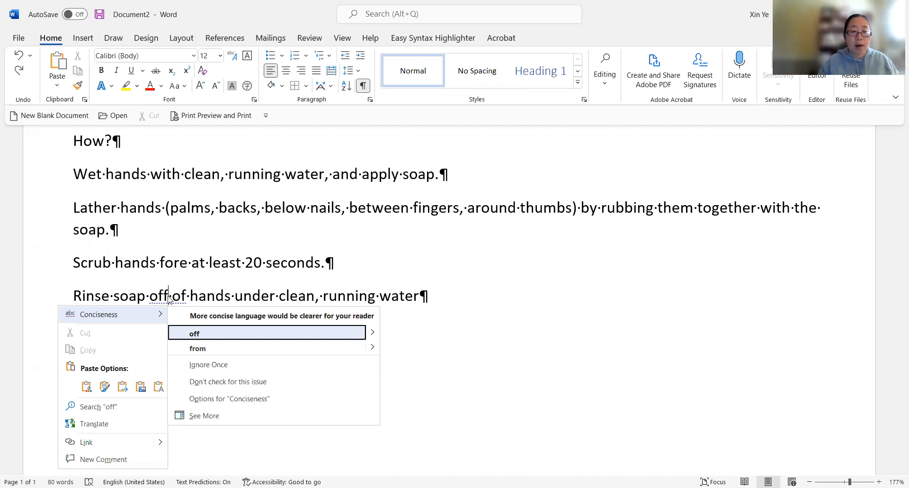
{"action": "left_click", "coordinate": [215, 337]}
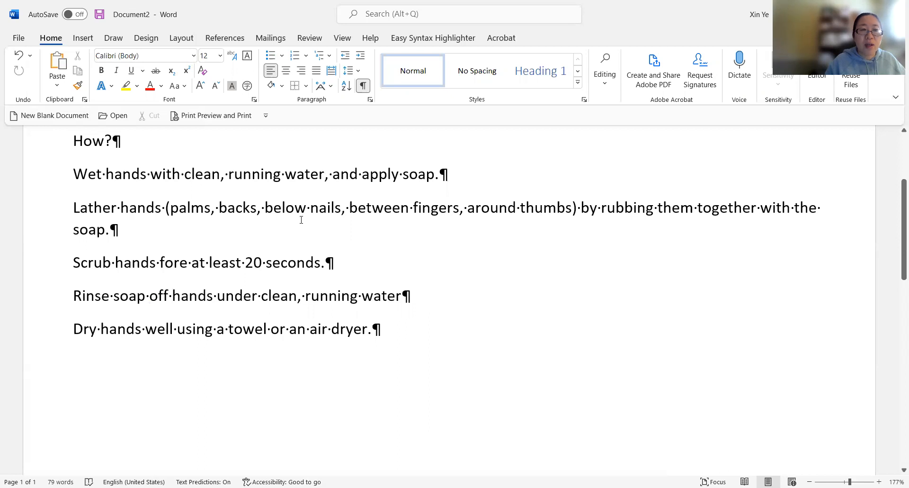
- Add a blank line after the drying step and type the section heading "When?" on the following line
{"action": "left_click", "coordinate": [380, 326]}
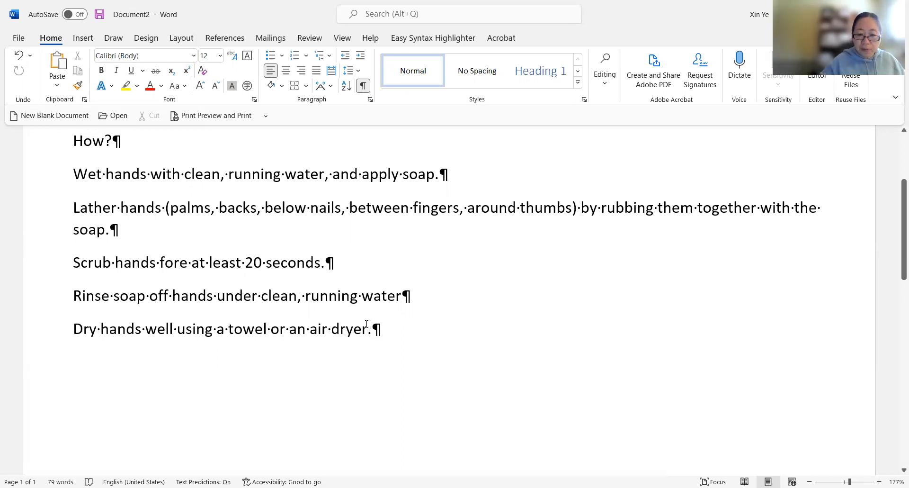
{"action": "key", "text": "Return"}
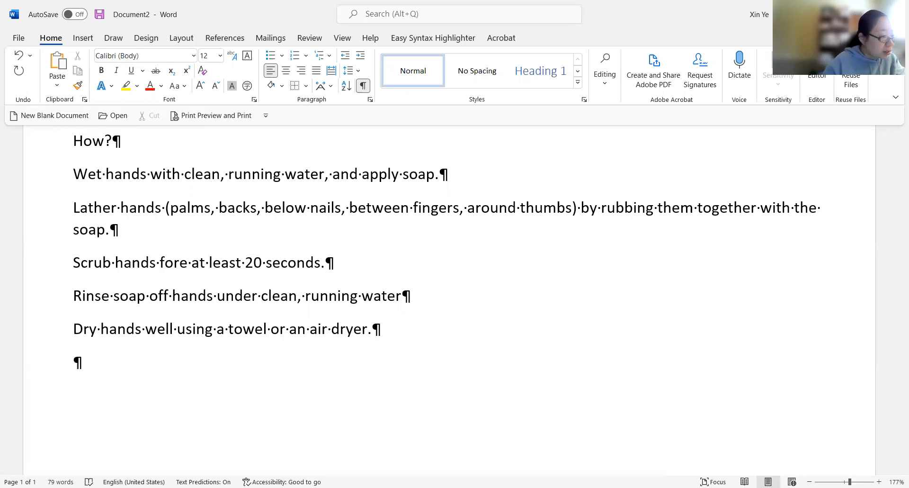
{"action": "key", "text": "Return"}
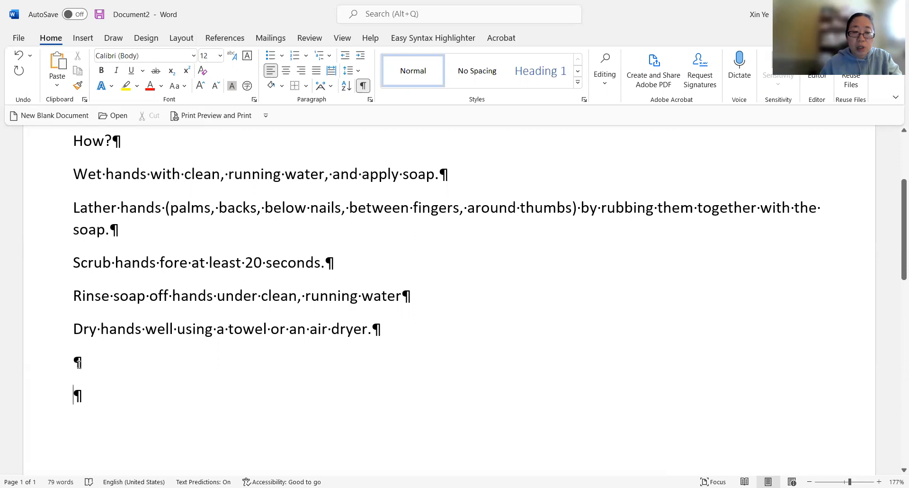
{"action": "left_click", "coordinate": [81, 363]}
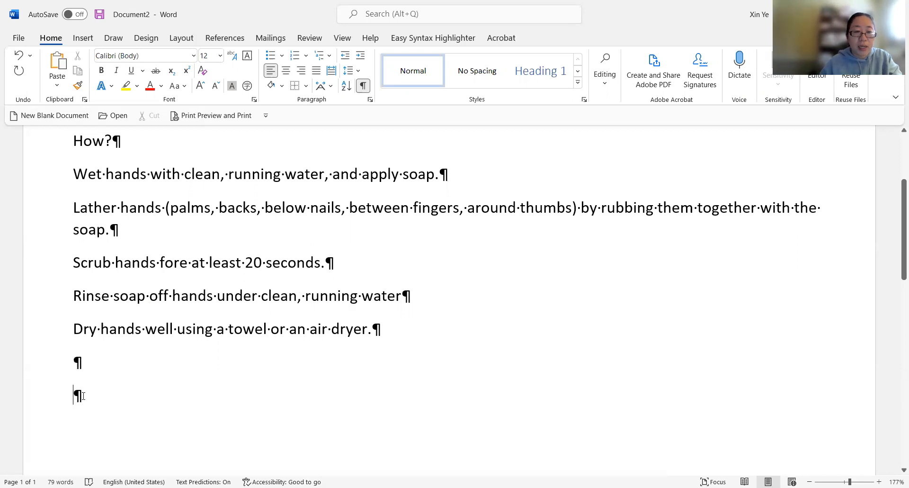
{"action": "left_click", "coordinate": [83, 396]}
{"action": "type", "text": "When?"}
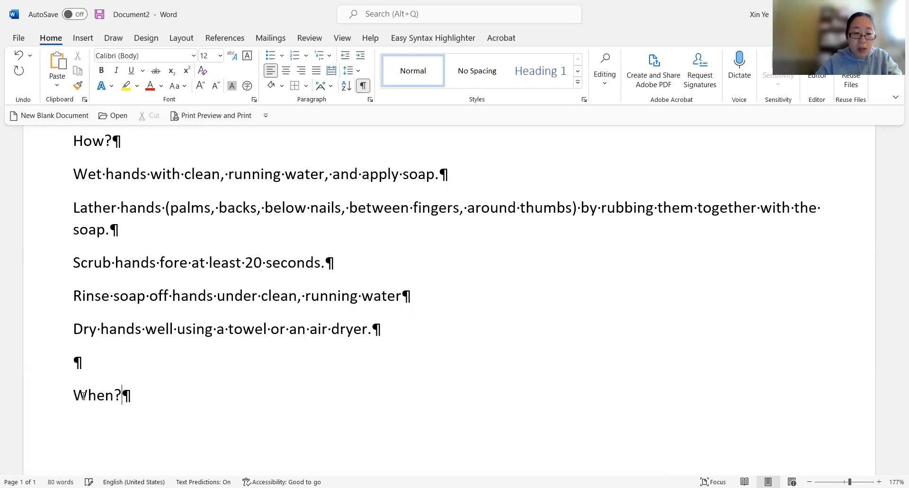
{"action": "key", "text": "Return"}
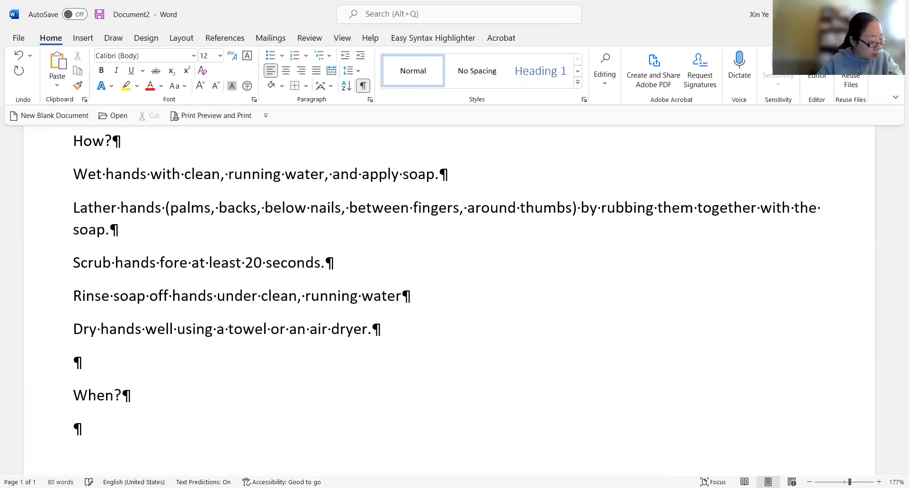
- Type the first "When?" item "After eating, coughing, sneezing, or using a tissue" and start a new line
{"action": "type", "text": "Af"}
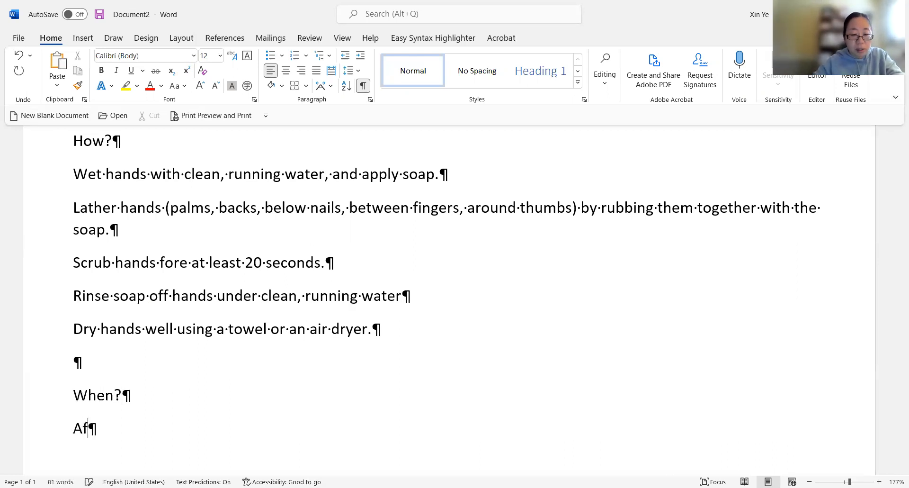
{"action": "type", "text": "ter ea"}
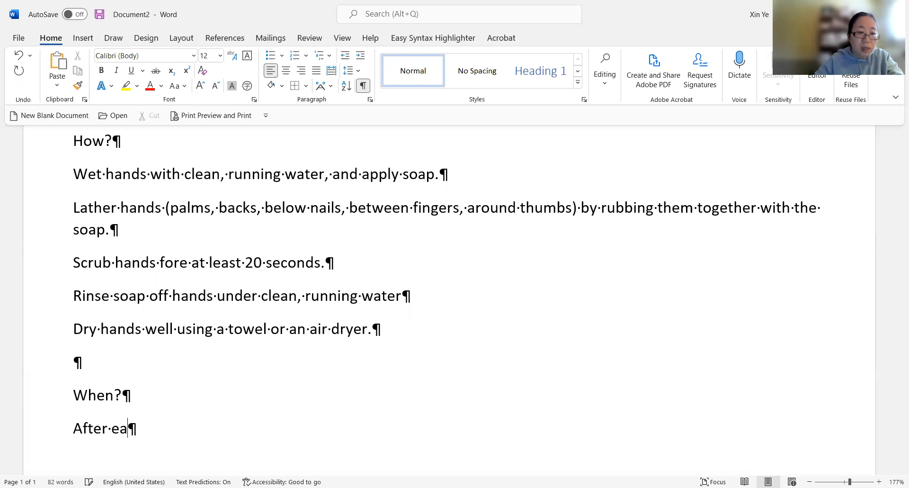
{"action": "type", "text": "ting, coughing, e"}
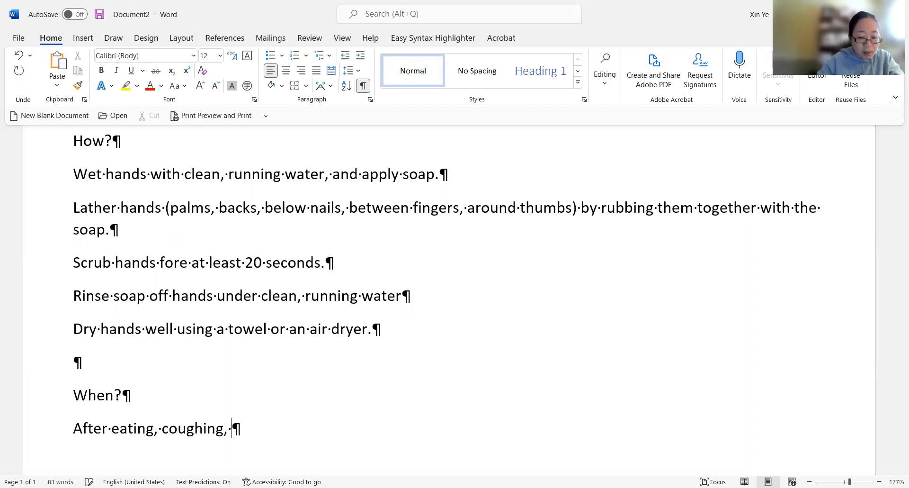
{"action": "key", "text": "BackSpace"}
{"action": "type", "text": "sn"}
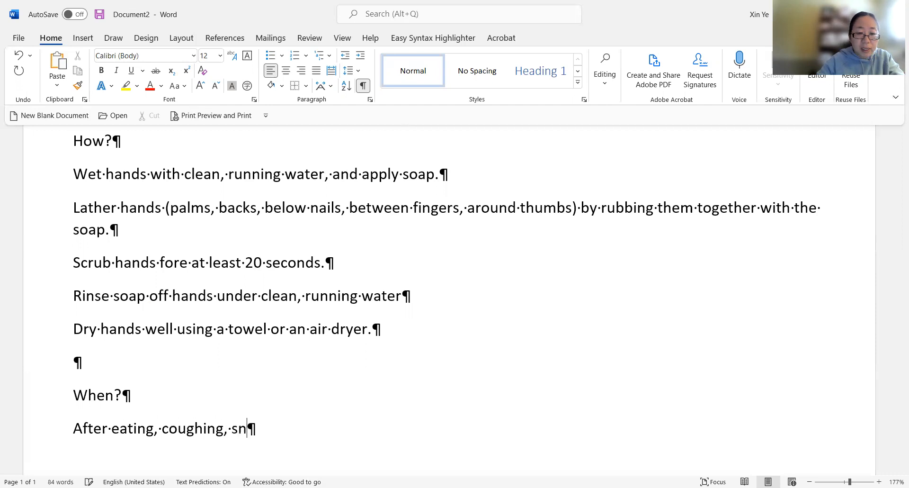
{"action": "type", "text": "eezing, "}
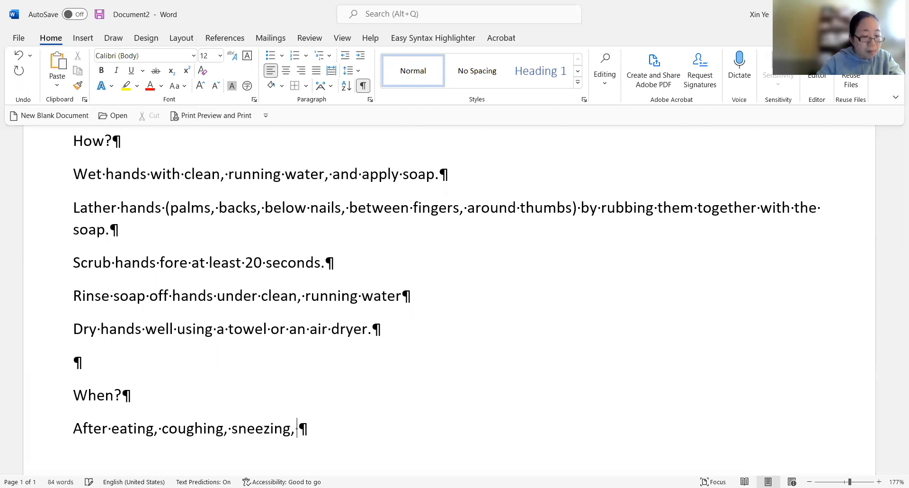
{"action": "type", "text": "or using a "}
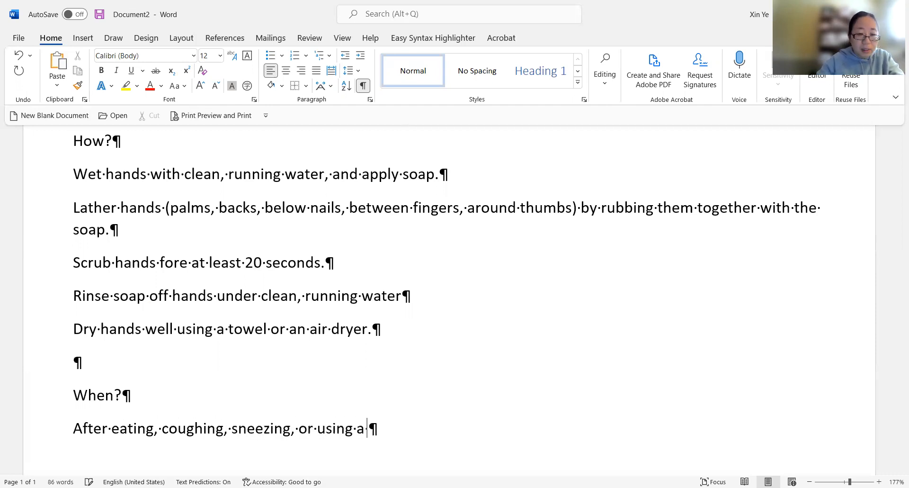
{"action": "type", "text": "tissue"}
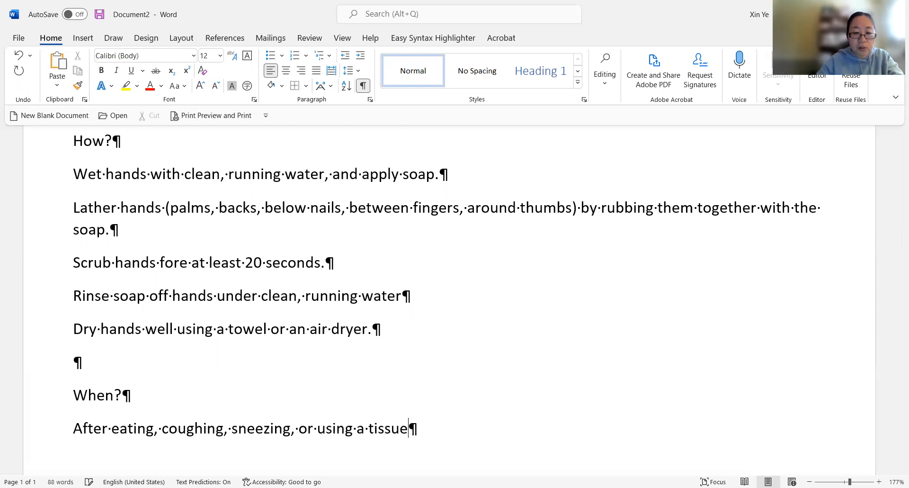
{"action": "key", "text": "Return"}
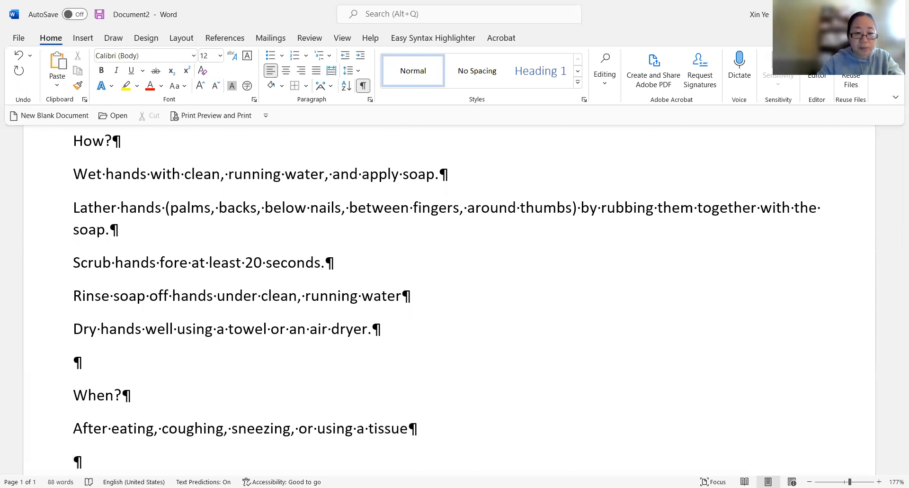
- Add the item "Before, during, and after preparing food" and start a new line
{"action": "scroll", "coordinate": [118, 335], "scroll_direction": "down", "scroll_amount": 2}
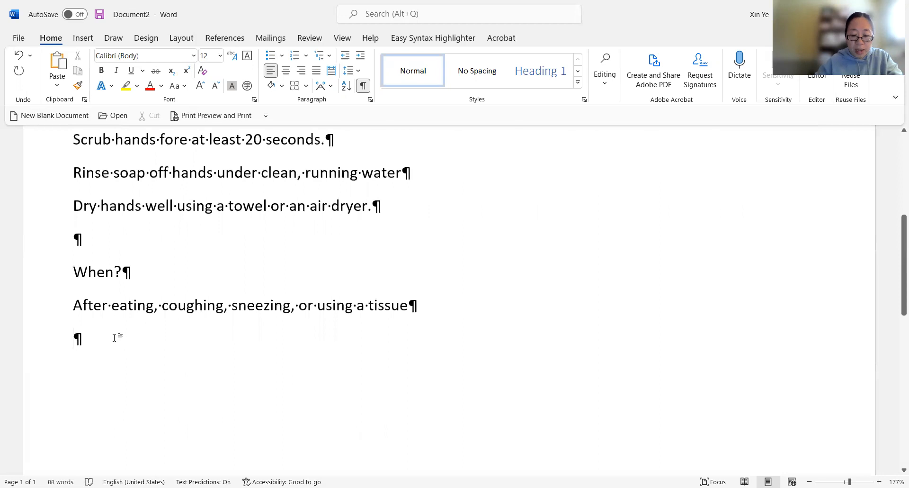
{"action": "type", "text": "Before"}
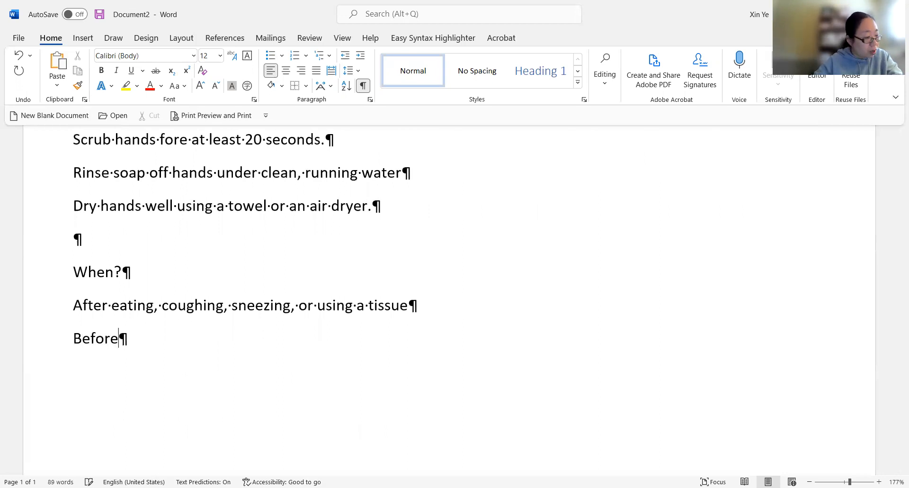
{"action": "type", "text": ", du"}
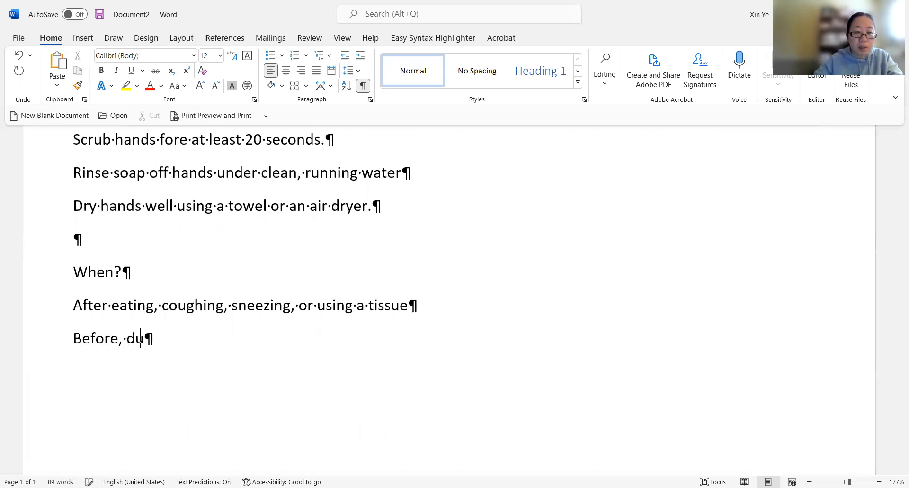
{"action": "type", "text": "ring, and a"}
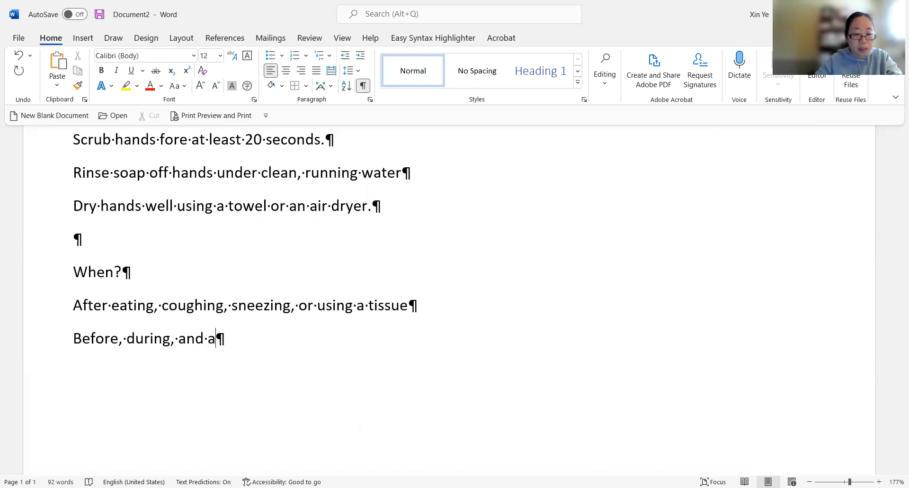
{"action": "type", "text": "fter "}
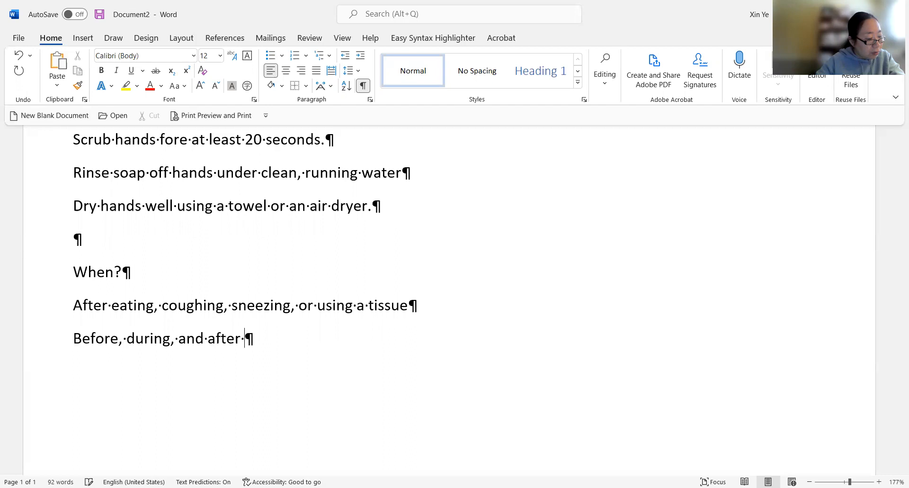
{"action": "type", "text": "preparin"}
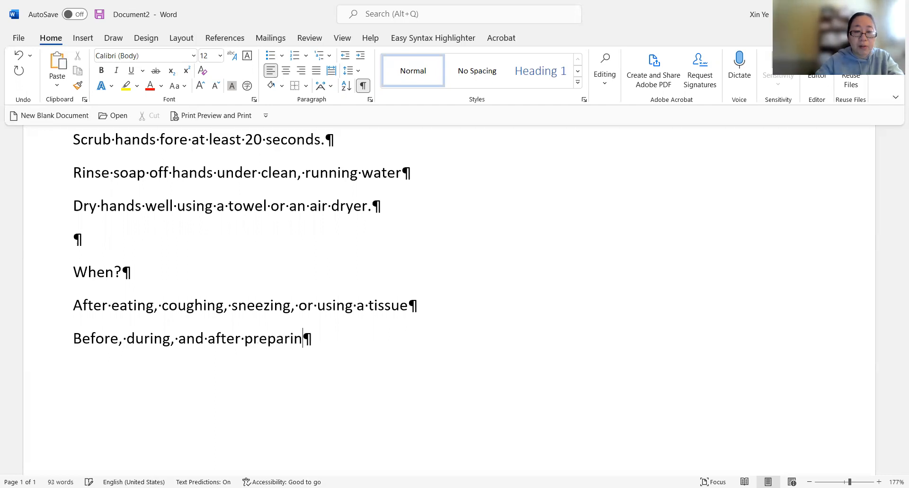
{"action": "type", "text": "g food"}
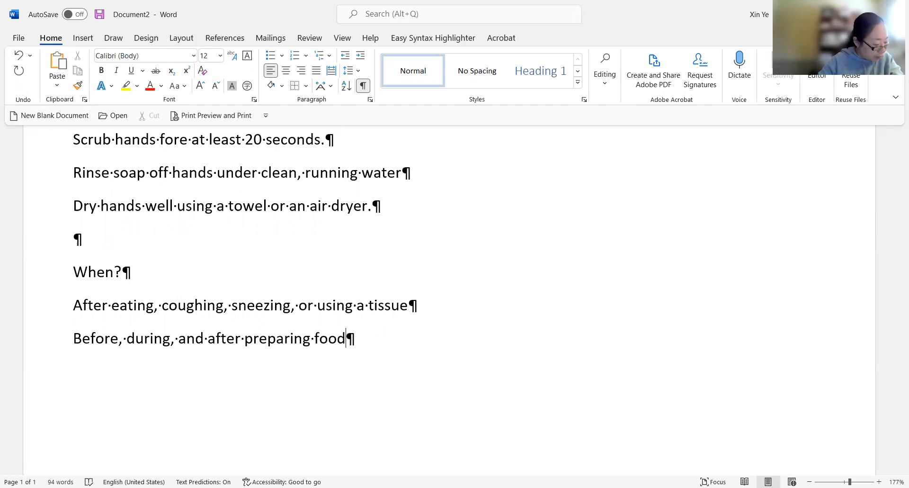
{"action": "key", "text": "Return"}
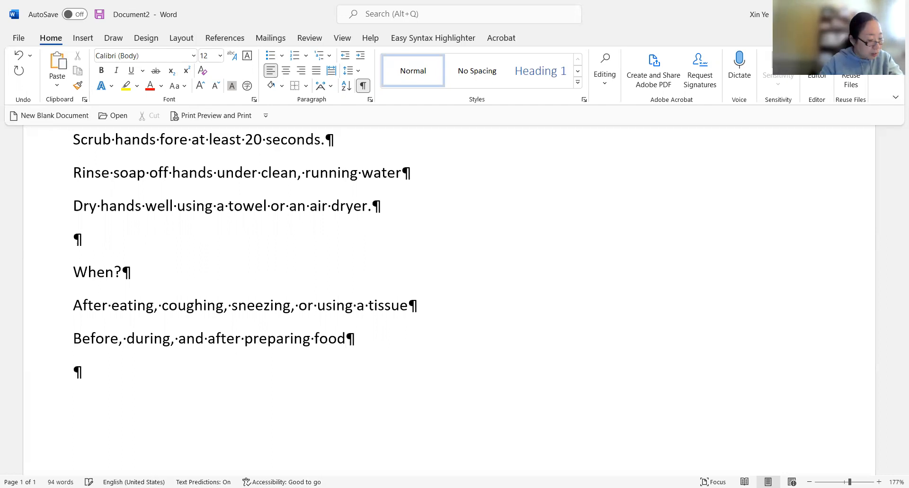
- Add the item "After using or assisting someone in the restroom" and start a new line
{"action": "type", "text": "A"}
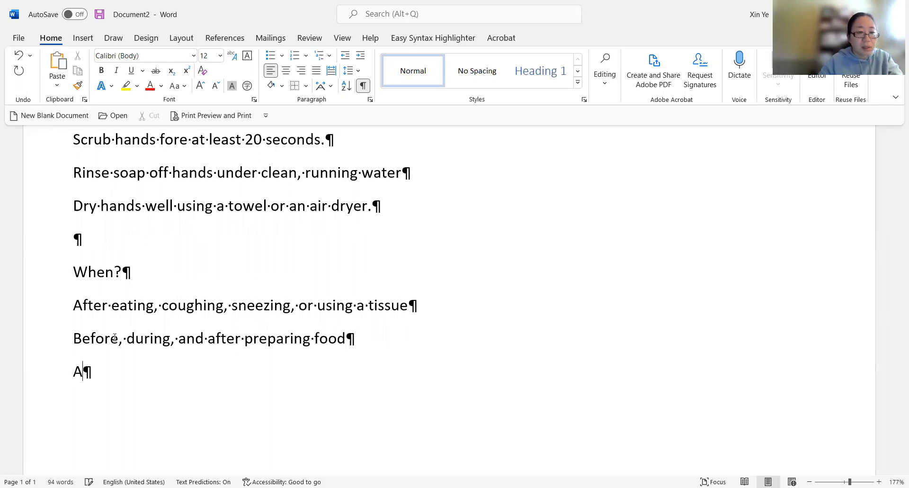
{"action": "type", "text": "fter u"}
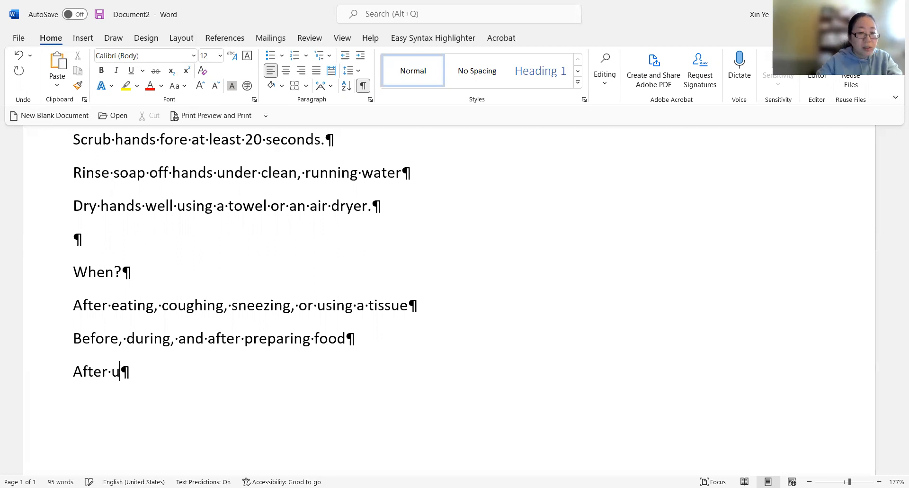
{"action": "type", "text": "sing o"}
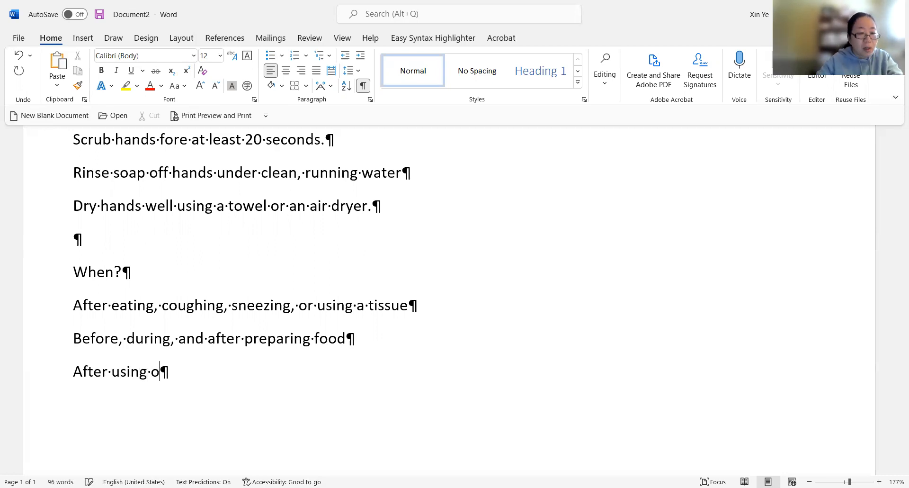
{"action": "type", "text": "r as"}
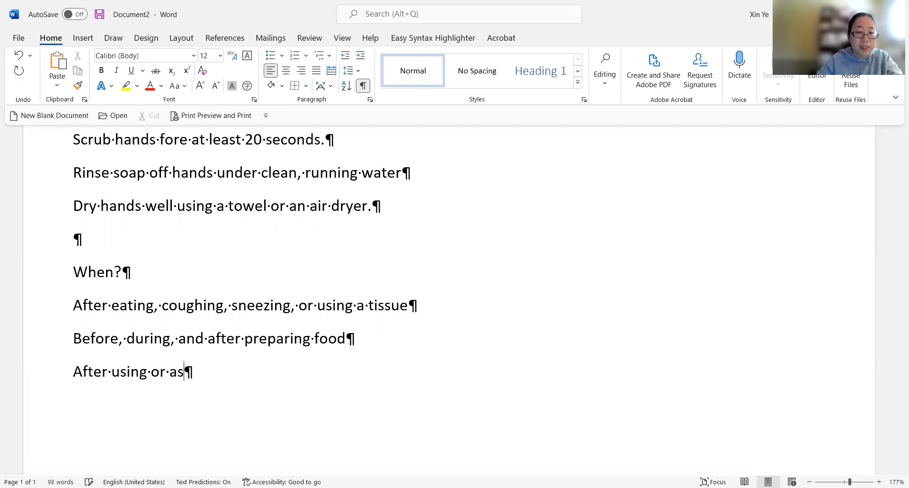
{"action": "type", "text": "sisting "}
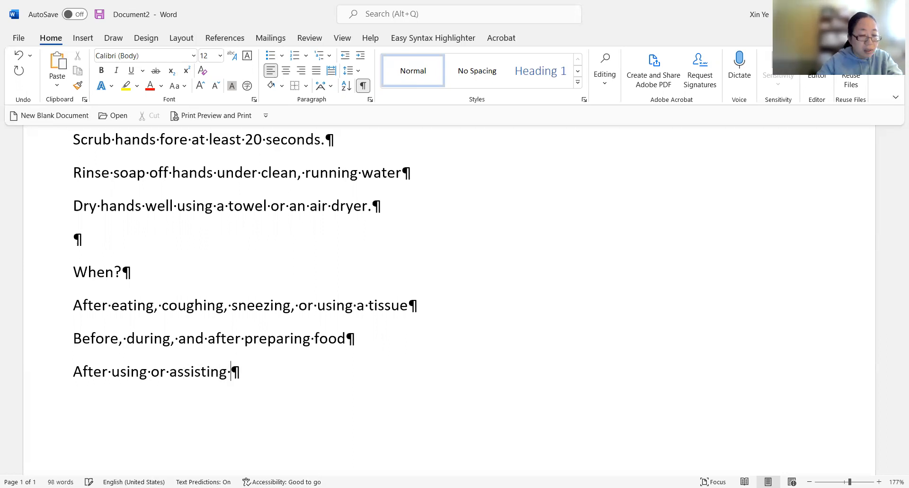
{"action": "type", "text": "someone"}
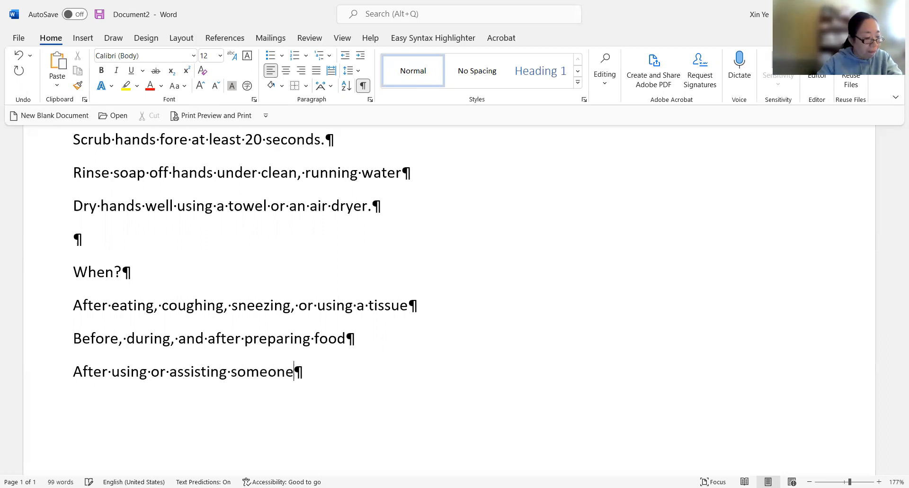
{"action": "type", "text": " in the test"}
{"action": "key", "text": "BackSpace"}
{"action": "key", "text": "BackSpace"}
{"action": "key", "text": "BackSpace"}
{"action": "key", "text": "BackSpace"}
{"action": "type", "text": "rest"}
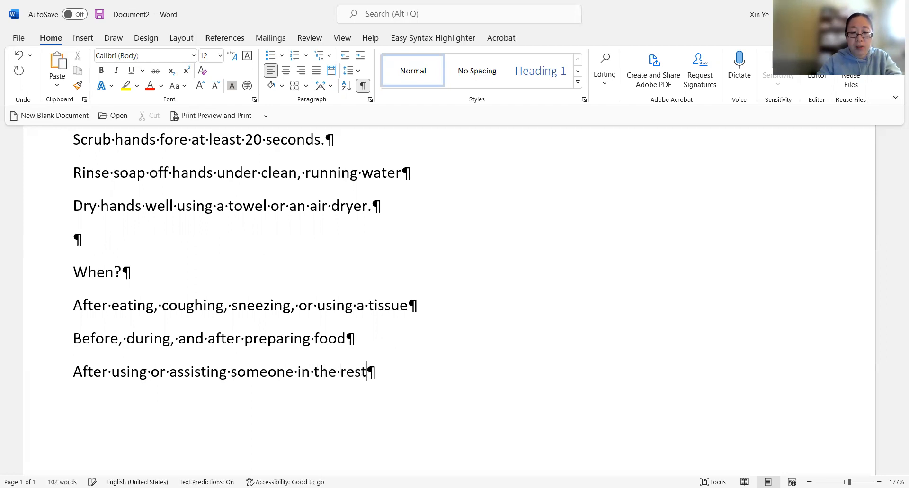
{"action": "type", "text": "room"}
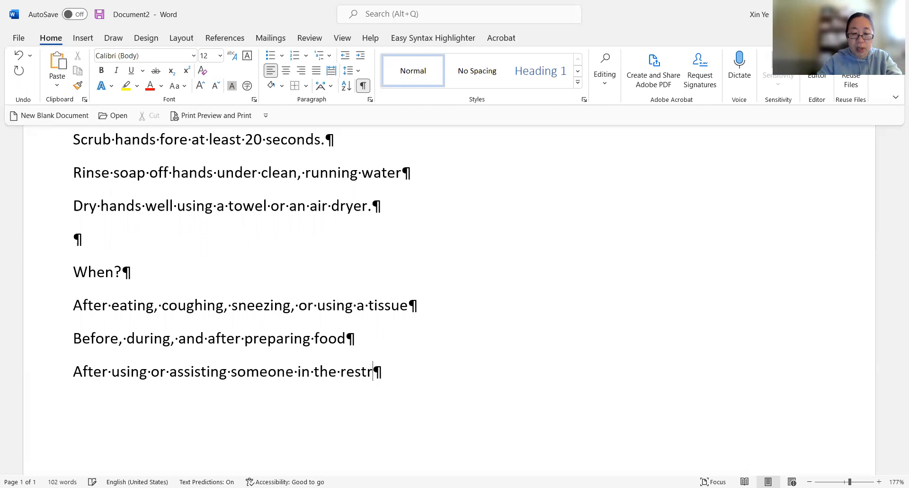
{"action": "key", "text": "Return"}
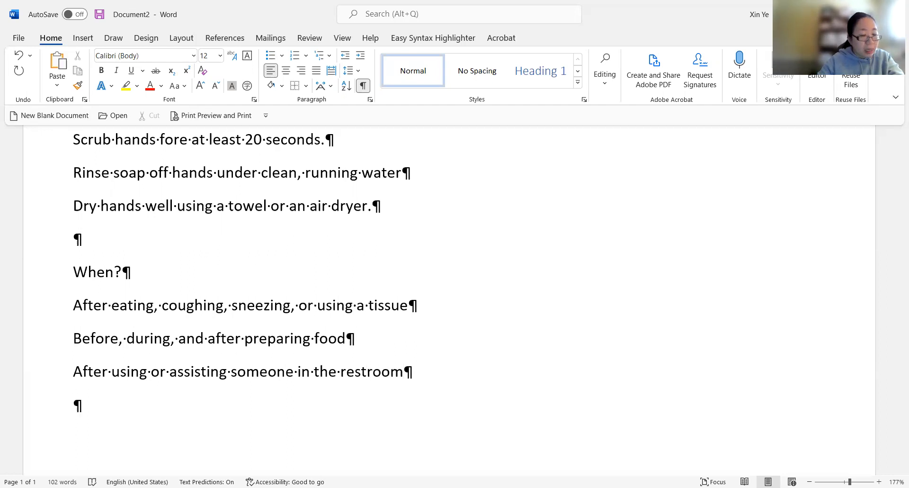
- Add the item "After touching an animal, animal feed, or animal waste" and start a new line
{"action": "type", "text": "After "}
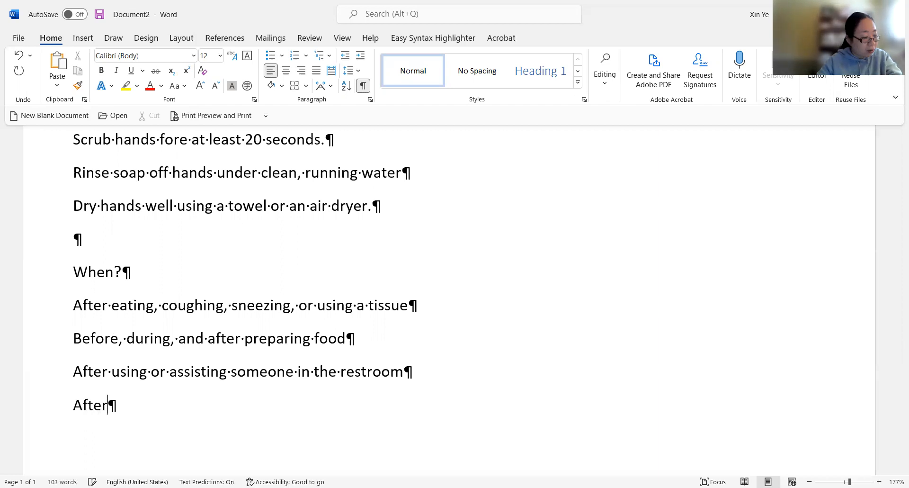
{"action": "type", "text": "touchin"}
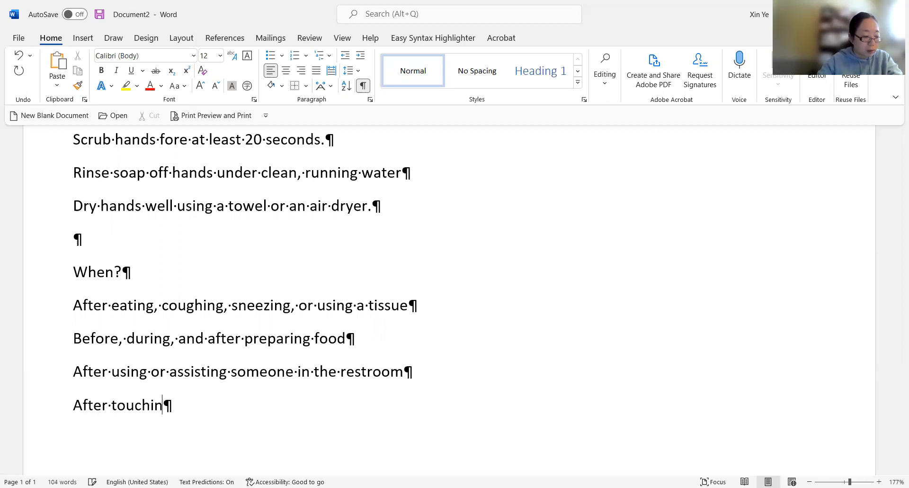
{"action": "type", "text": "g an ani"}
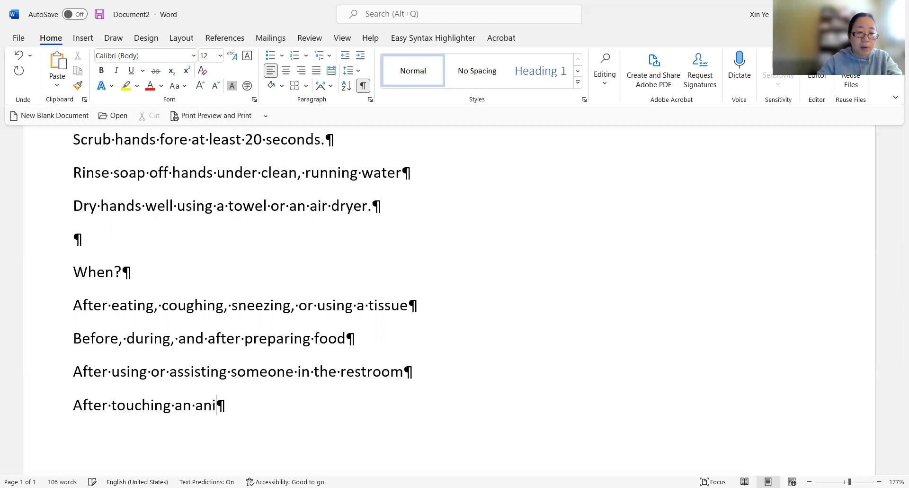
{"action": "type", "text": "mal, ani"}
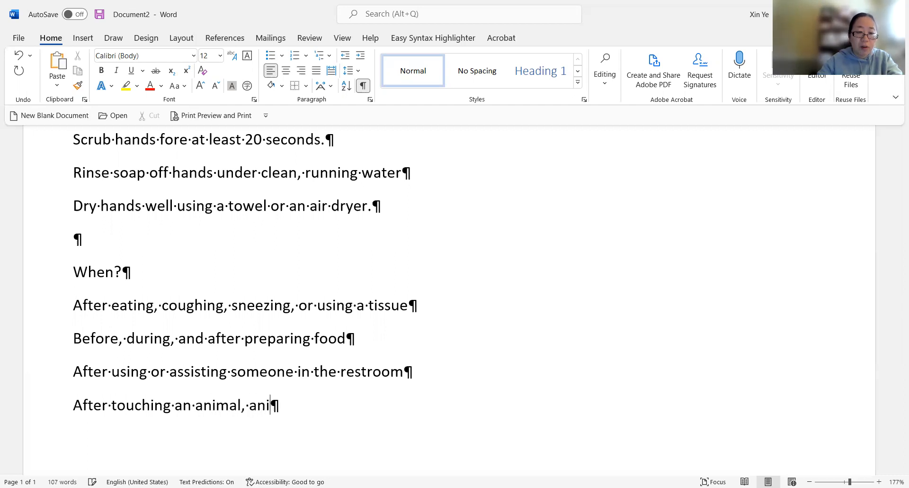
{"action": "type", "text": "mal f"}
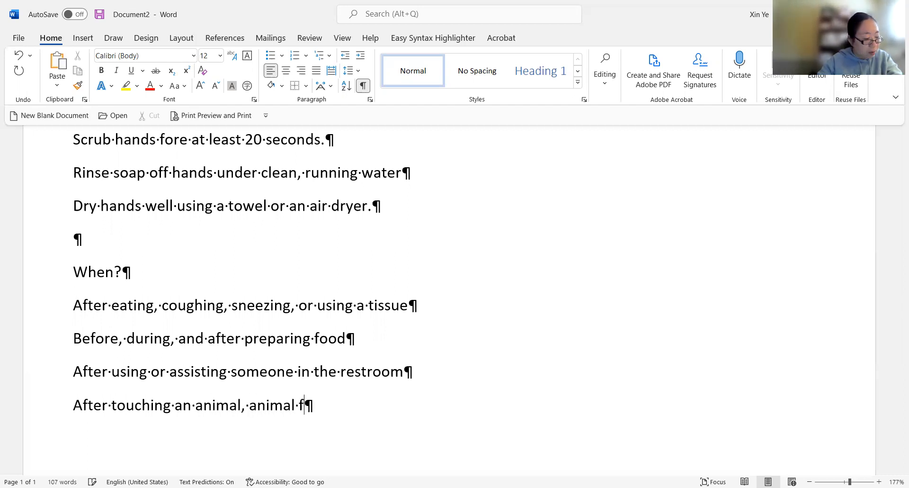
{"action": "type", "text": "eed, or "}
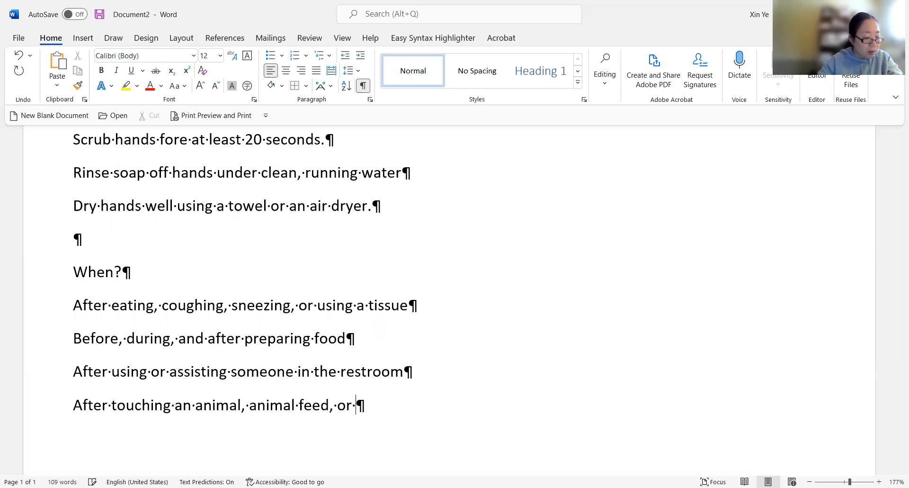
{"action": "type", "text": "animal waste"}
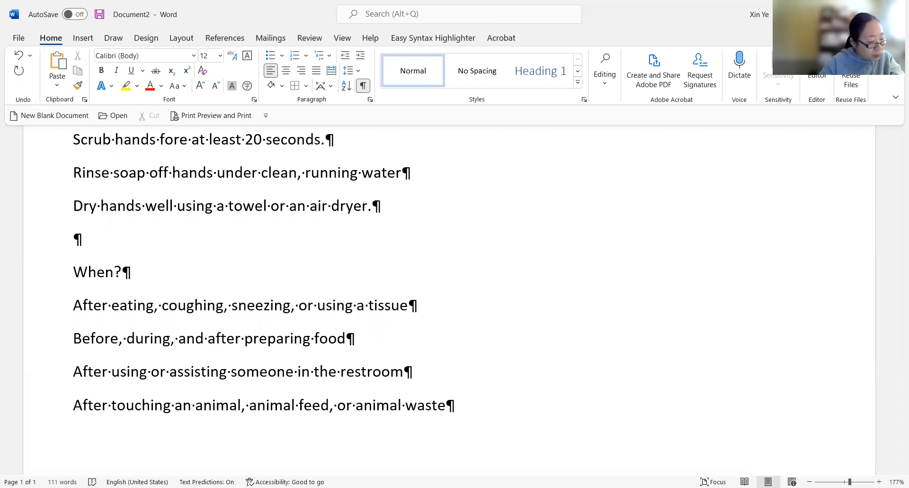
{"action": "key", "text": "Return"}
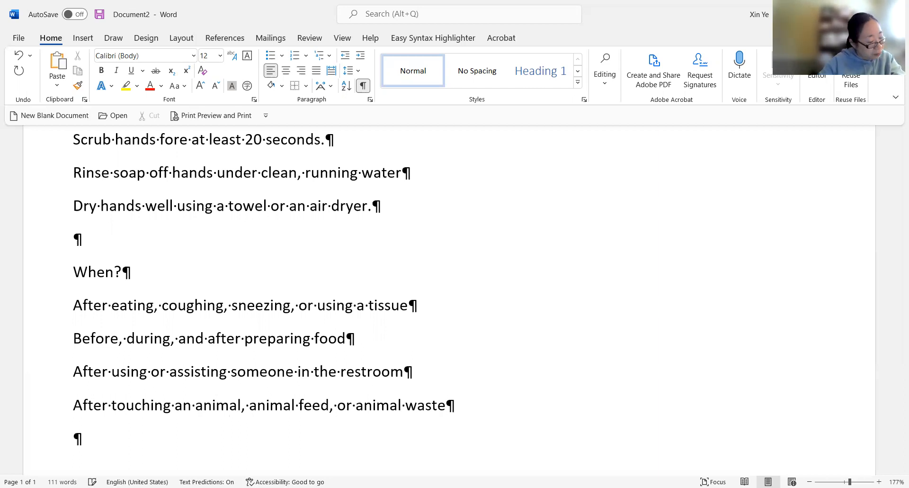
- Add the item "After handling dirty equipment or garbage" and start a new line
{"action": "type", "text": "After h"}
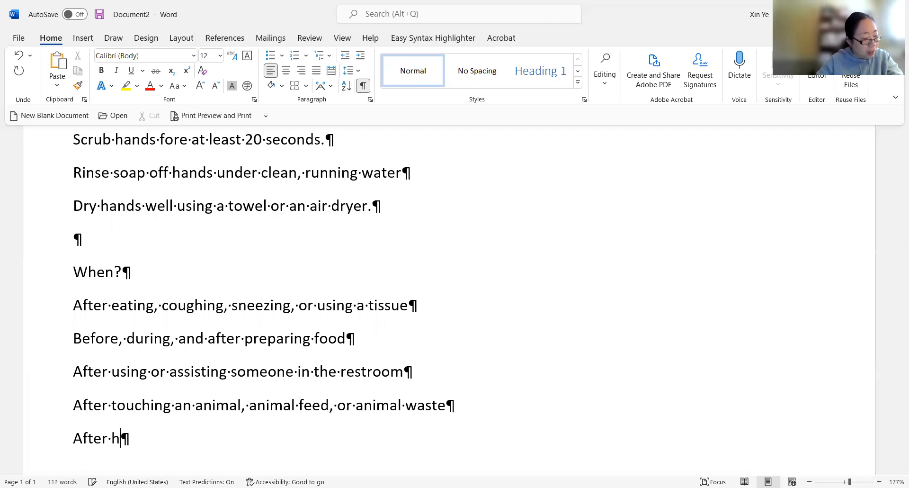
{"action": "type", "text": "andling dirth"}
{"action": "key", "text": "BackSpace"}
{"action": "type", "text": "y "}
{"action": "type", "text": "equ"}
{"action": "key", "text": "BackSpace"}
{"action": "type", "text": "quipment or "}
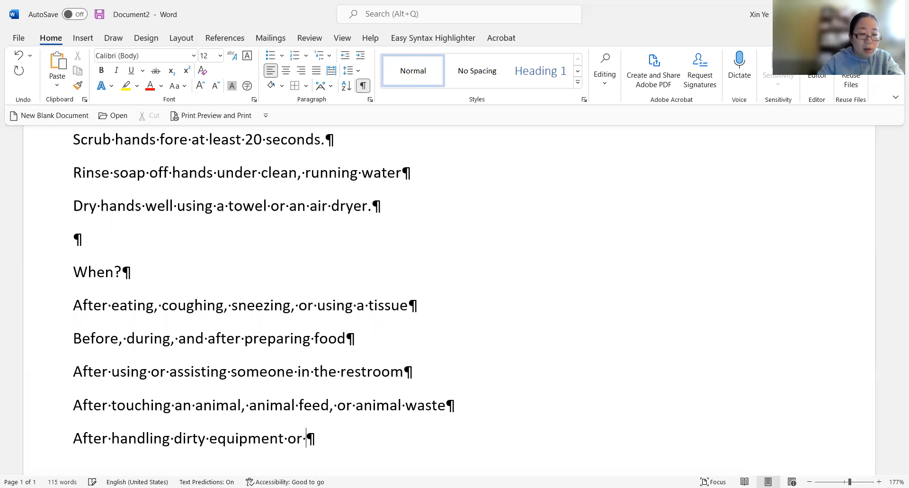
{"action": "type", "text": "garbage"}
{"action": "key", "text": "Return"}
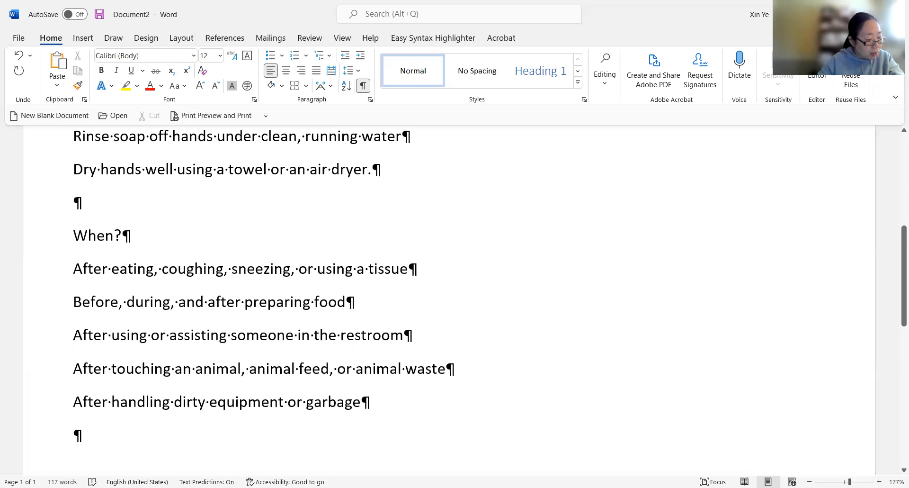
{"action": "type", "text": "Visit www."}
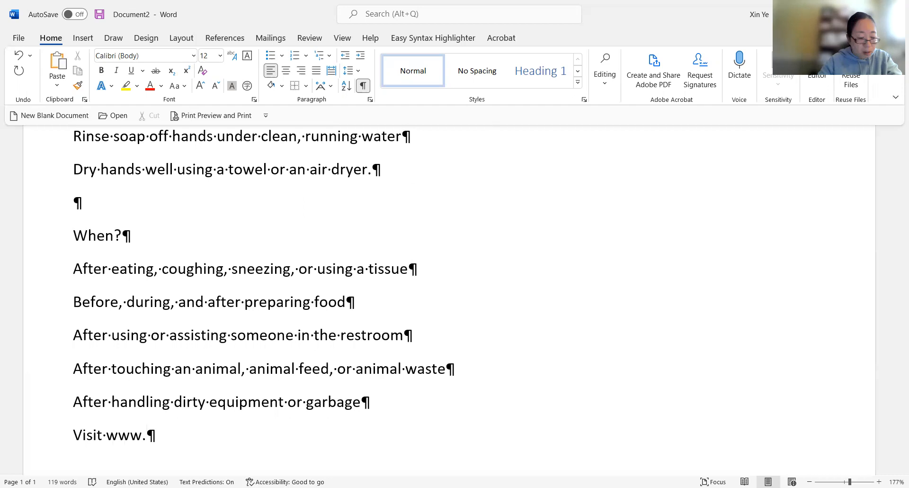
{"action": "type", "text": "food"}
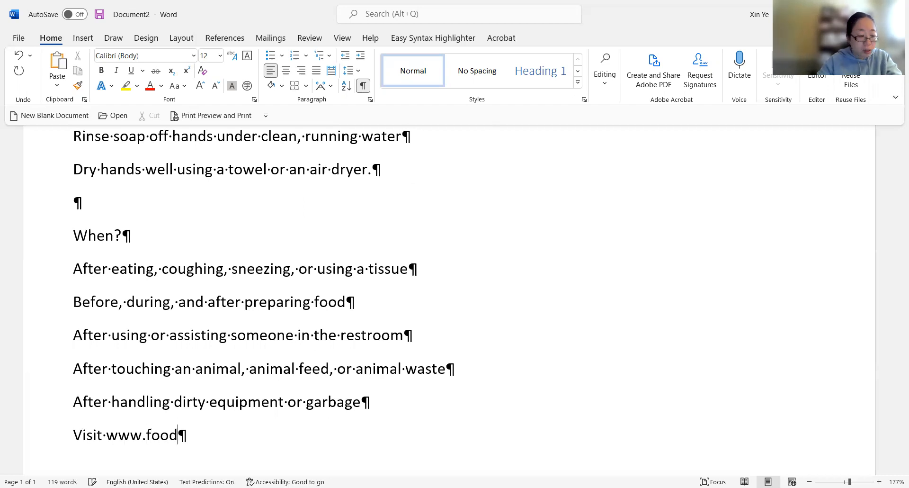
{"action": "type", "text": "workers."}
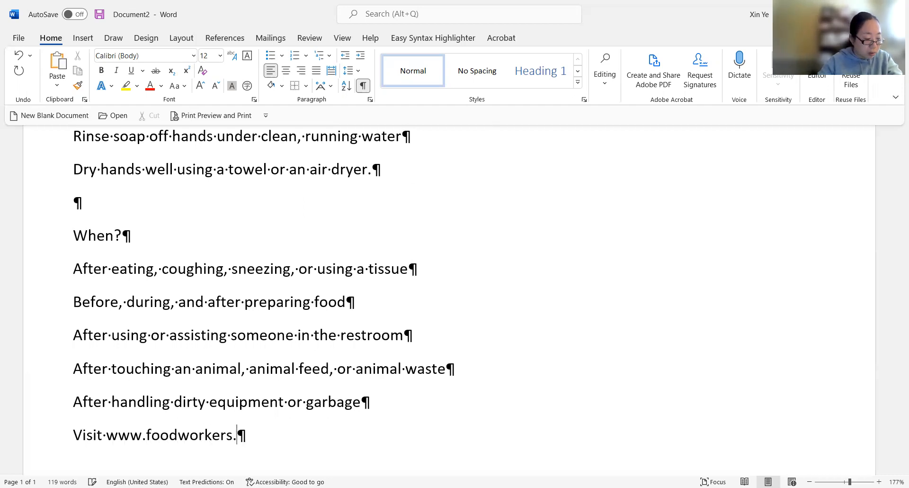
{"action": "type", "text": "com for aff"}
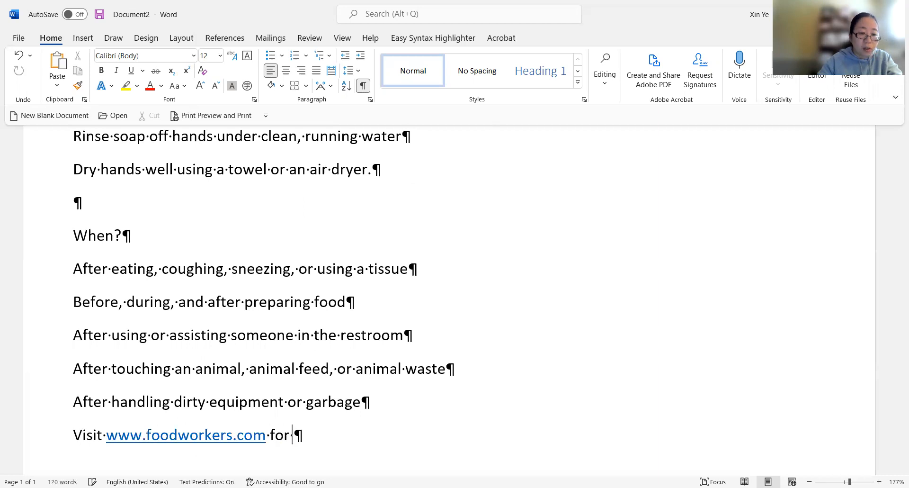
{"action": "key", "text": "BackSpace"}
{"action": "key", "text": "BackSpace"}
{"action": "type", "text": "dd"}
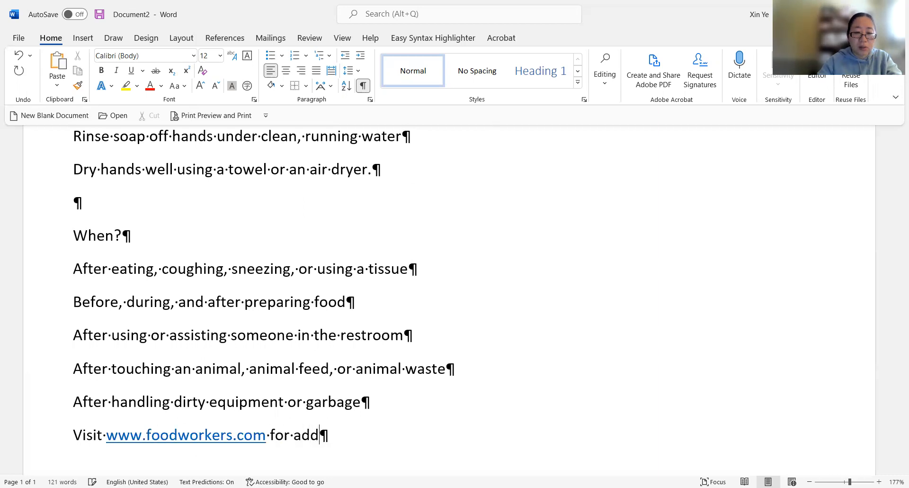
{"action": "type", "text": "itional h"}
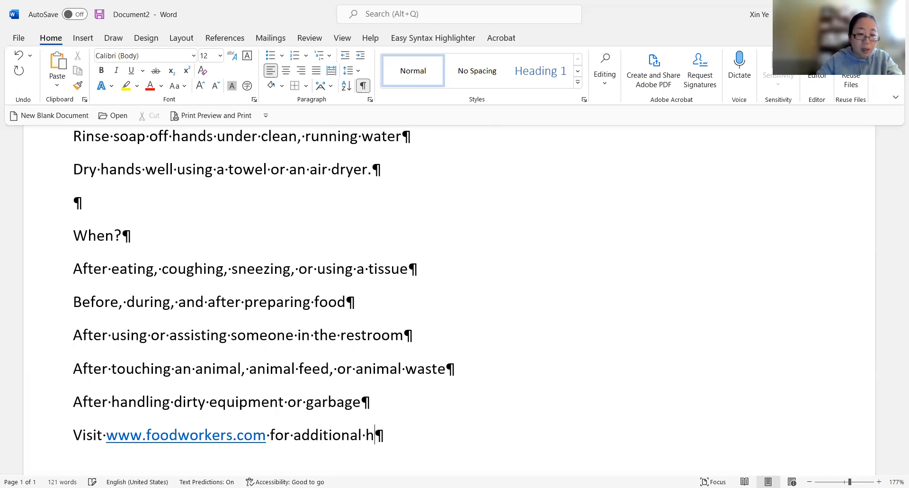
{"action": "type", "text": "andwashing"}
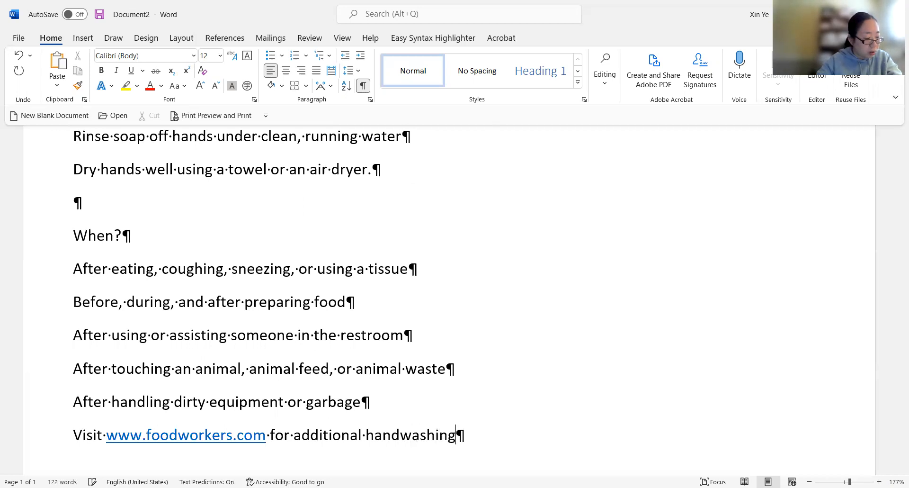
{"action": "type", "text": " tips"}
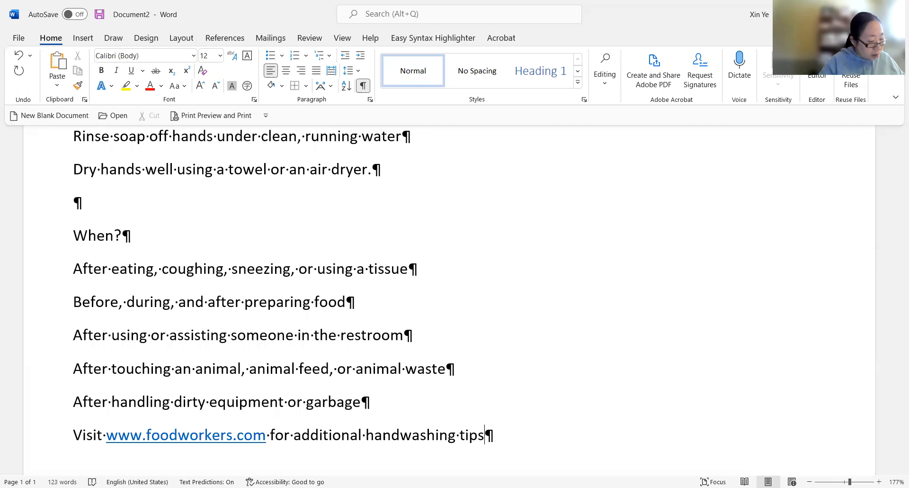
{"action": "type", "text": "."}
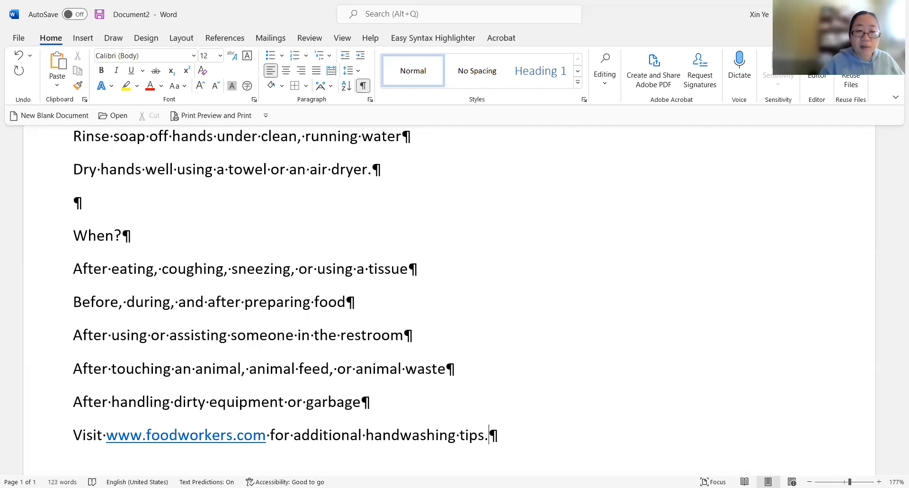
- Check the document's spelling, grammar and refinements with the Editor pane, then close the pane
{"action": "scroll", "coordinate": [285, 249], "scroll_direction": "down", "scroll_amount": 2}
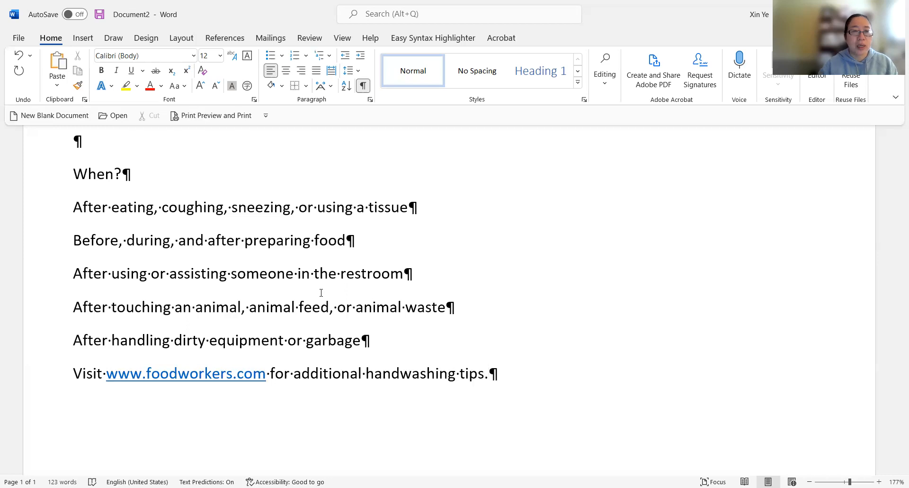
{"action": "left_click", "coordinate": [308, 39]}
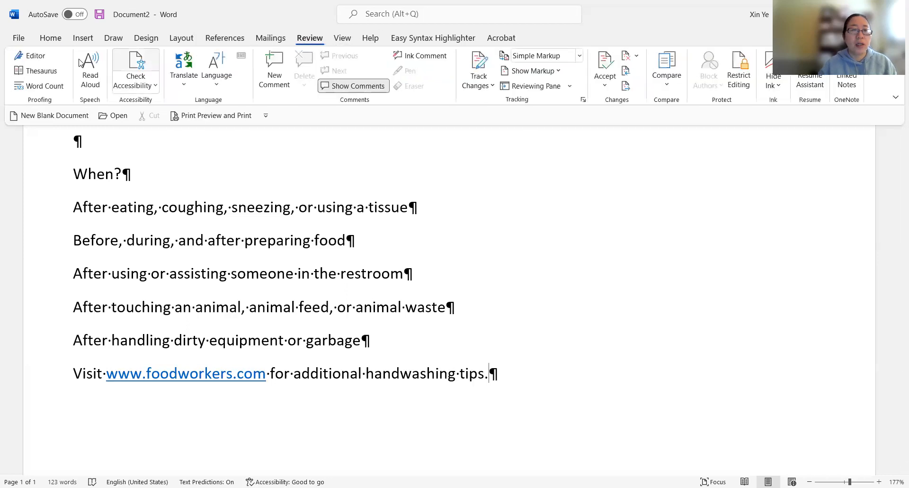
{"action": "left_click", "coordinate": [31, 56]}
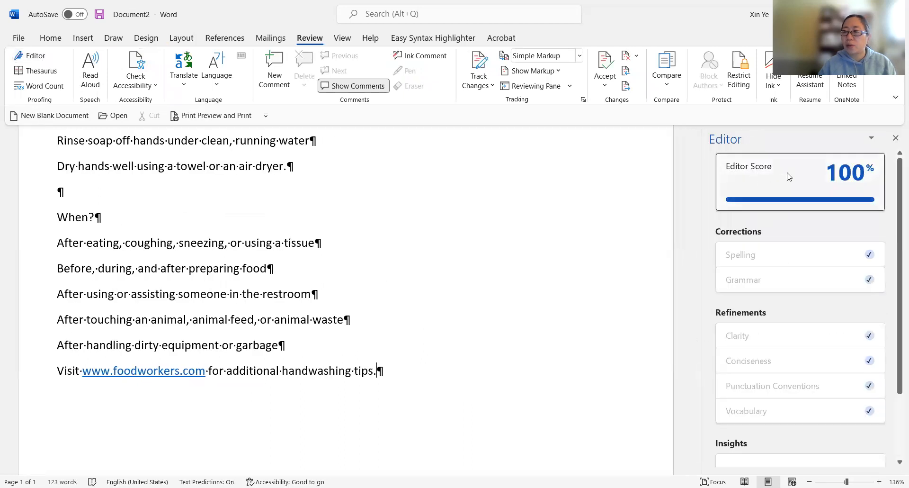
{"action": "scroll", "coordinate": [807, 400], "scroll_direction": "down", "scroll_amount": 1}
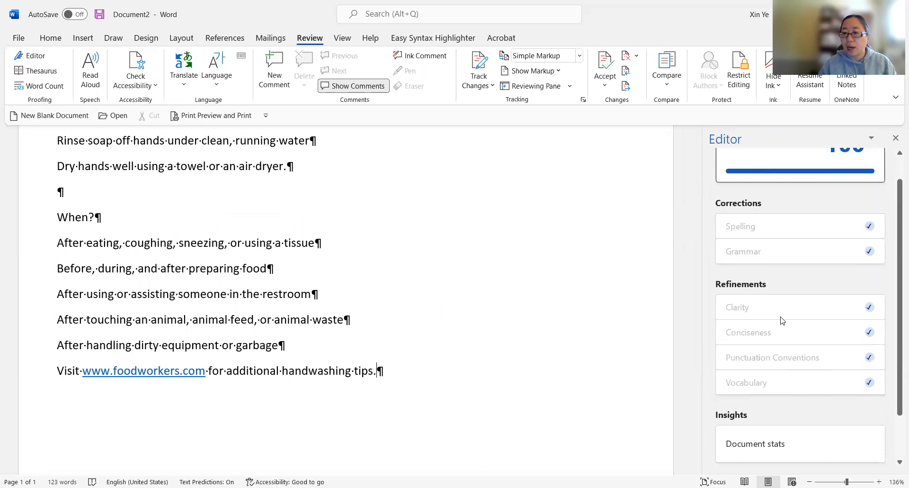
{"action": "scroll", "coordinate": [783, 321], "scroll_direction": "down", "scroll_amount": 2}
{"action": "scroll", "coordinate": [778, 383], "scroll_direction": "up", "scroll_amount": 2}
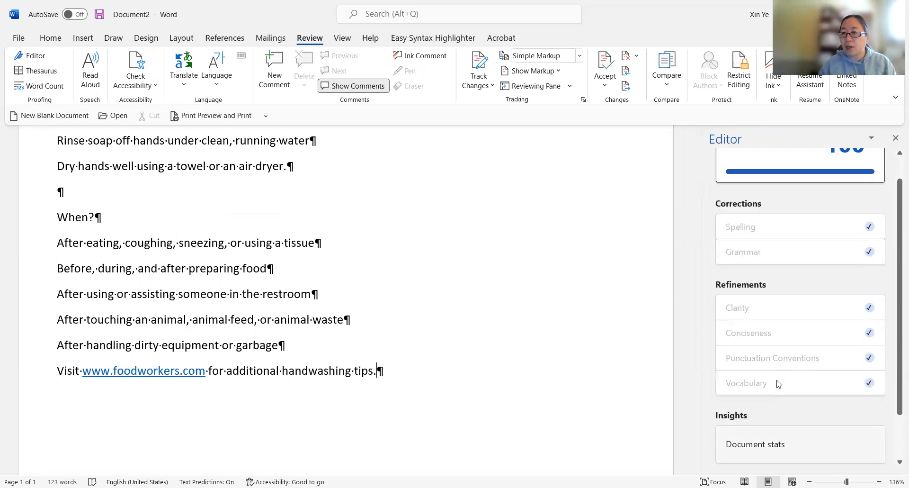
{"action": "left_click", "coordinate": [896, 138]}
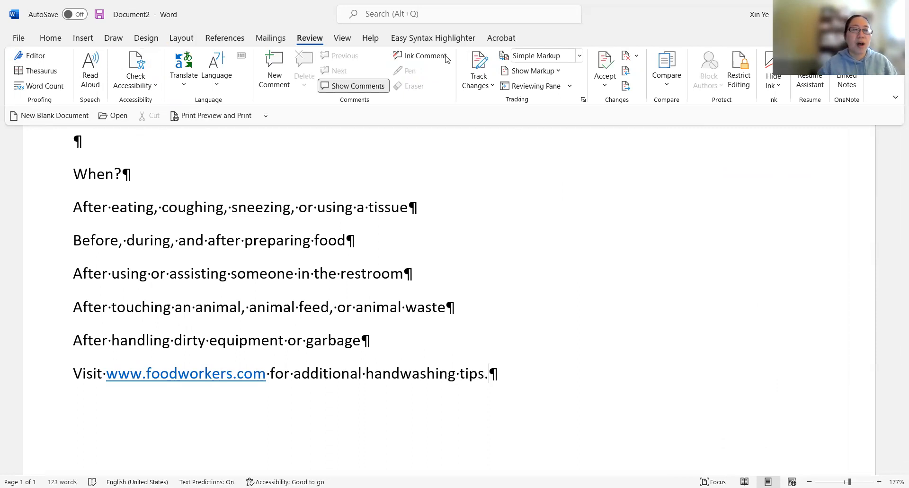
- Open Save As and browse to the Word folder inside CSP101 on the Desktop
{"action": "left_click", "coordinate": [19, 37]}
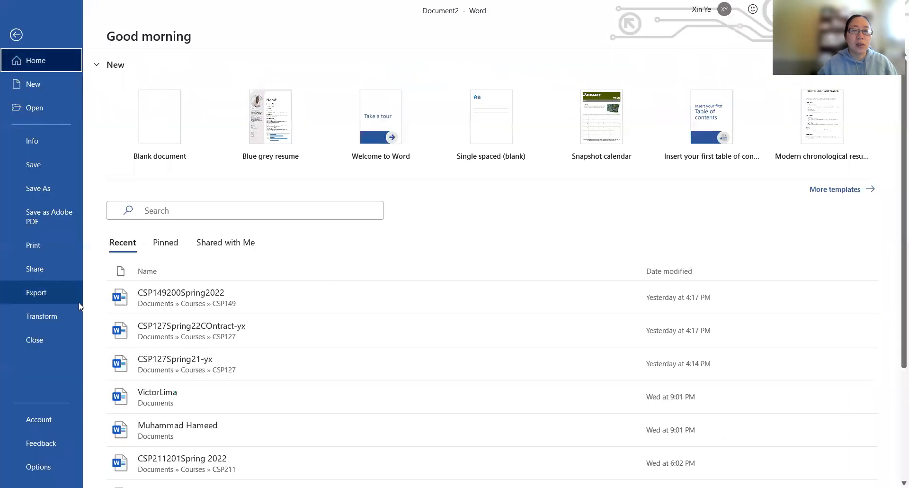
{"action": "left_click", "coordinate": [54, 189]}
{"action": "left_click", "coordinate": [177, 273]}
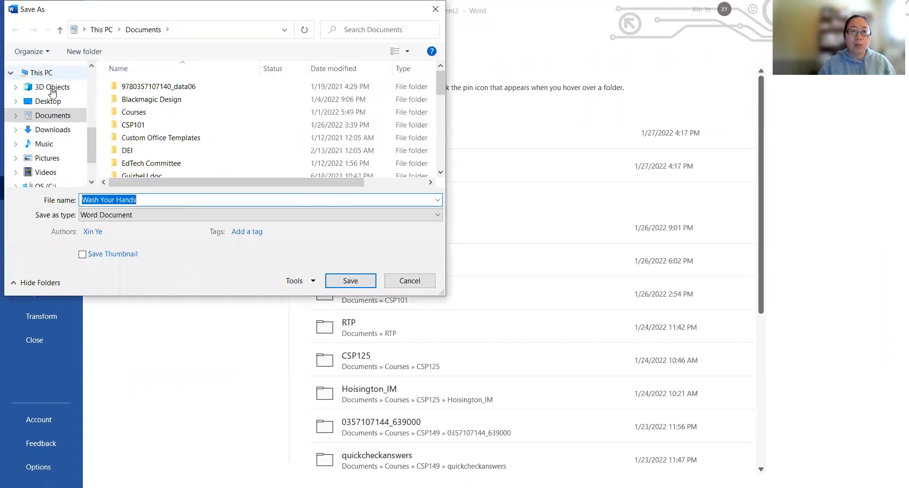
{"action": "left_click", "coordinate": [49, 101]}
{"action": "double_click", "coordinate": [136, 101]}
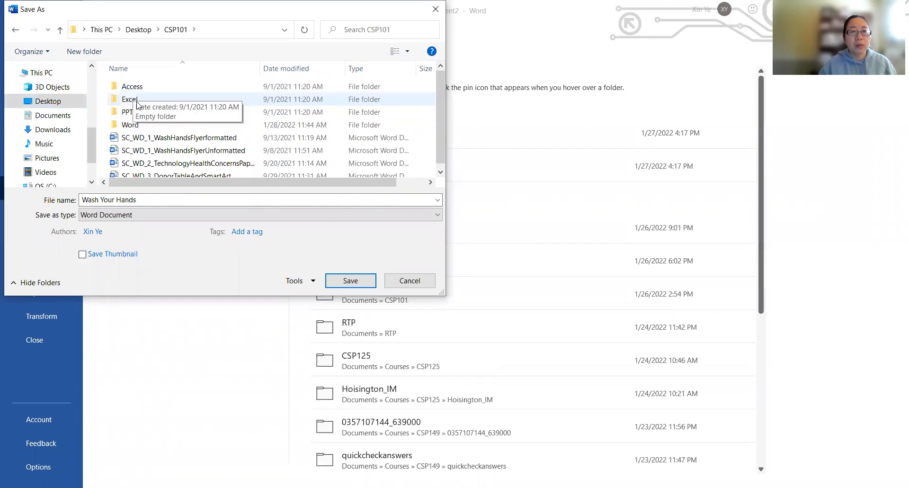
{"action": "double_click", "coordinate": [126, 128]}
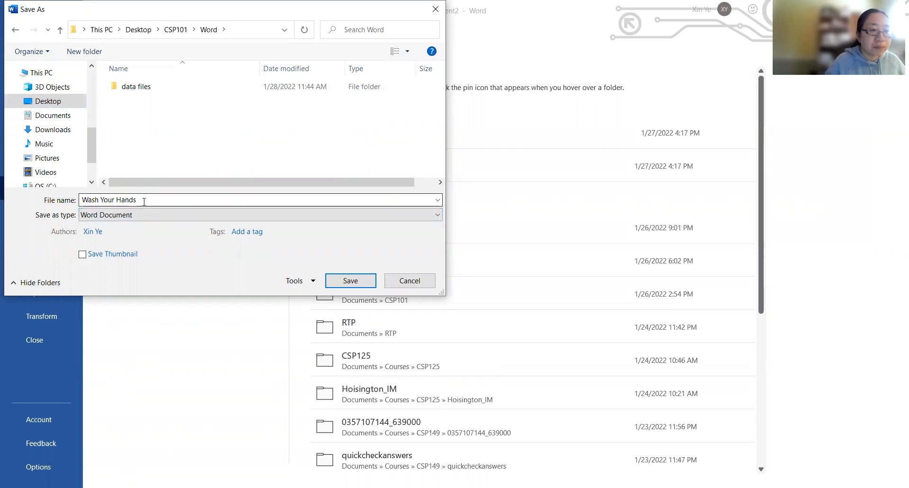
- Save the document in the Word folder with the file name SC_WD_1_WashHandsFlyerUnformatted
{"action": "left_click", "coordinate": [83, 201]}
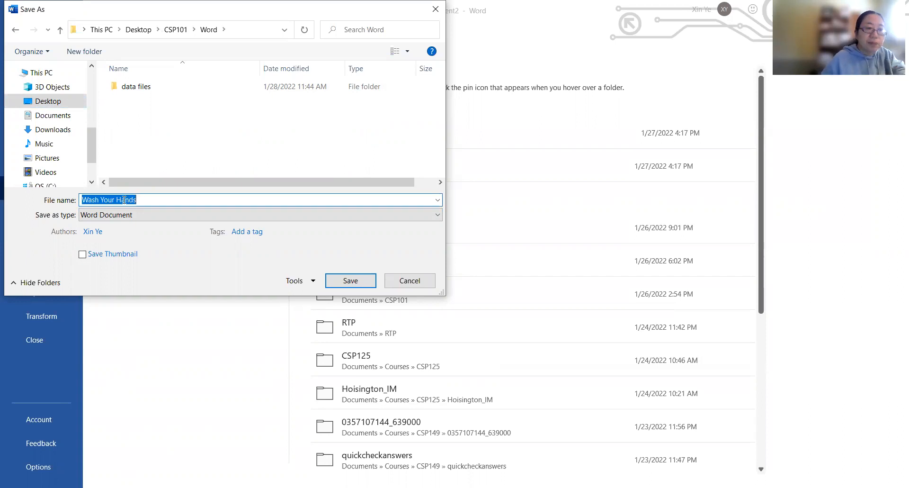
{"action": "type", "text": "SC"}
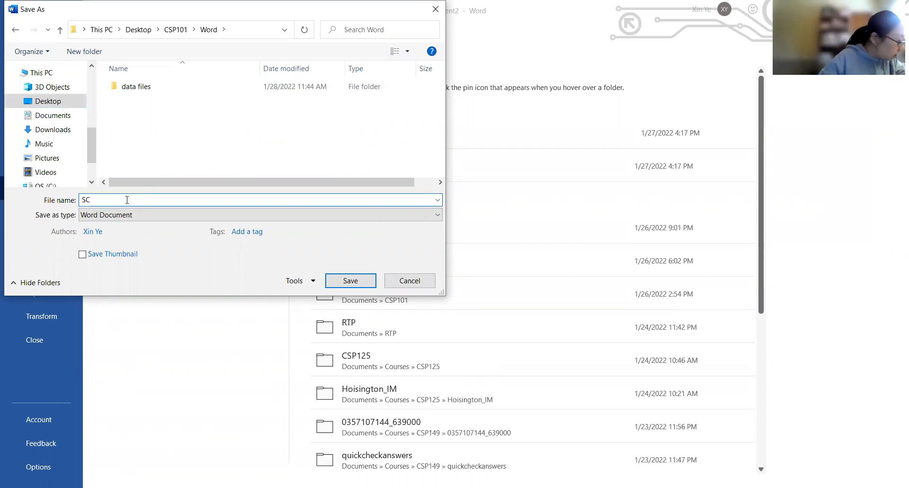
{"action": "type", "text": "_"}
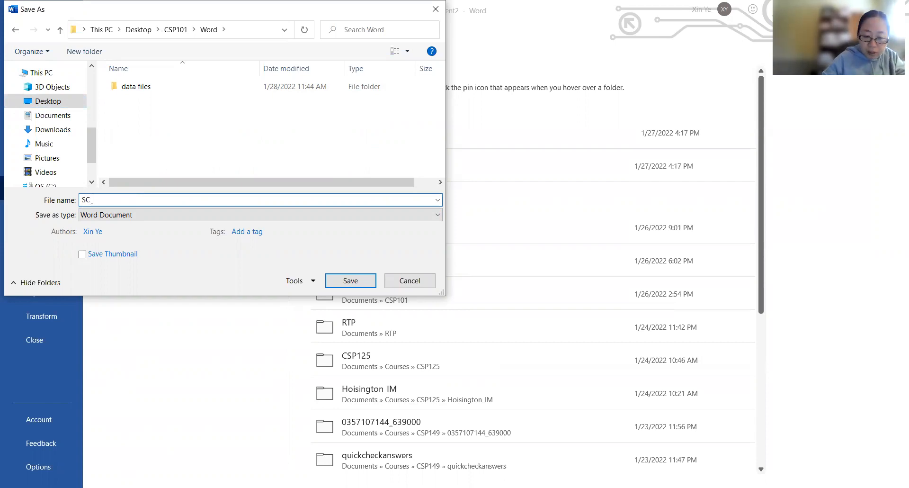
{"action": "type", "text": "WD_"}
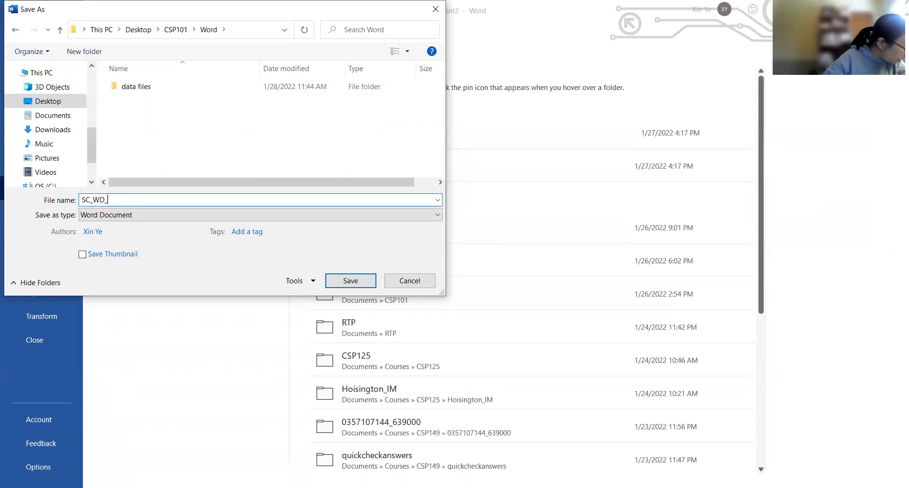
{"action": "type", "text": "1_"}
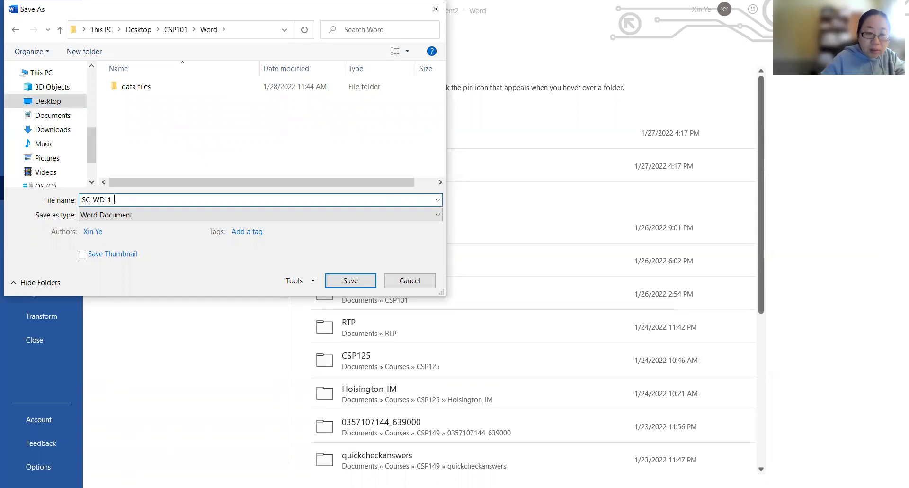
{"action": "type", "text": "Wash"}
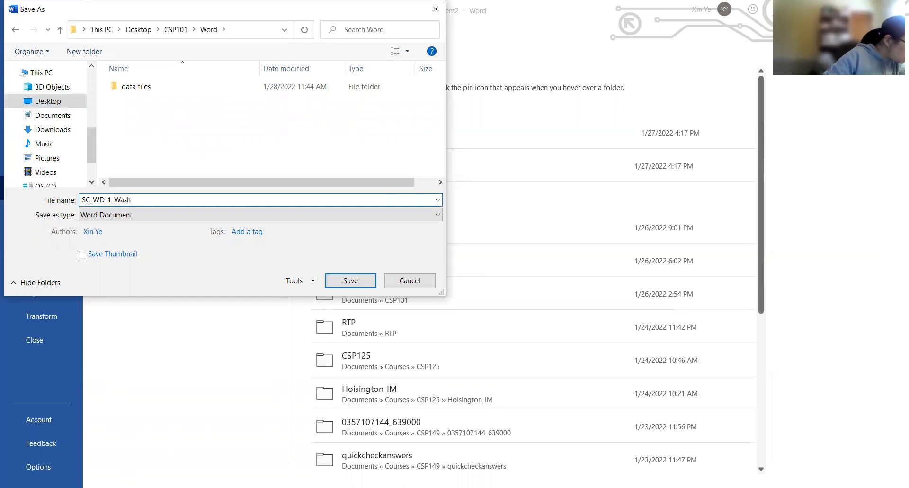
{"action": "type", "text": "Hand"}
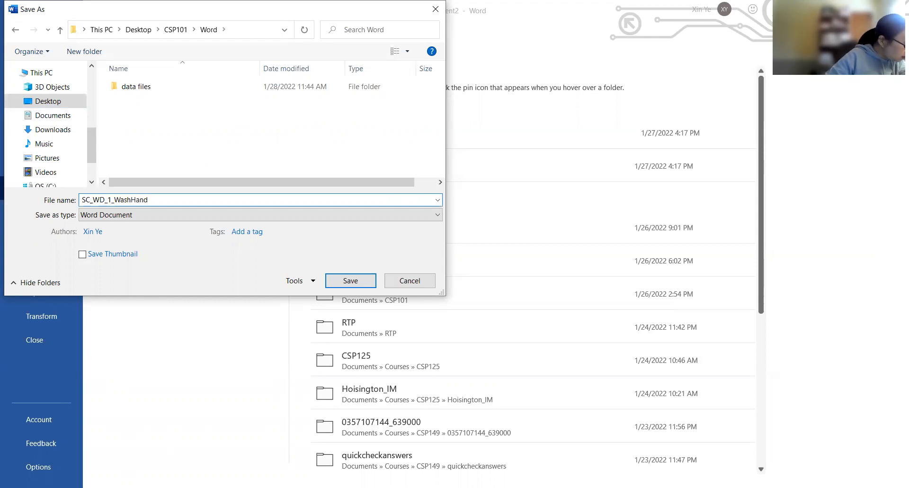
{"action": "type", "text": "sFlyer"}
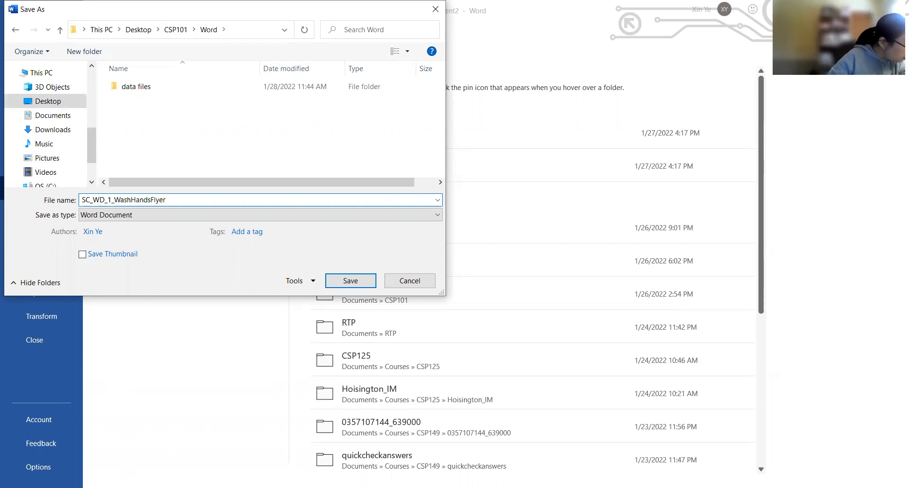
{"action": "type", "text": "Unformatted"}
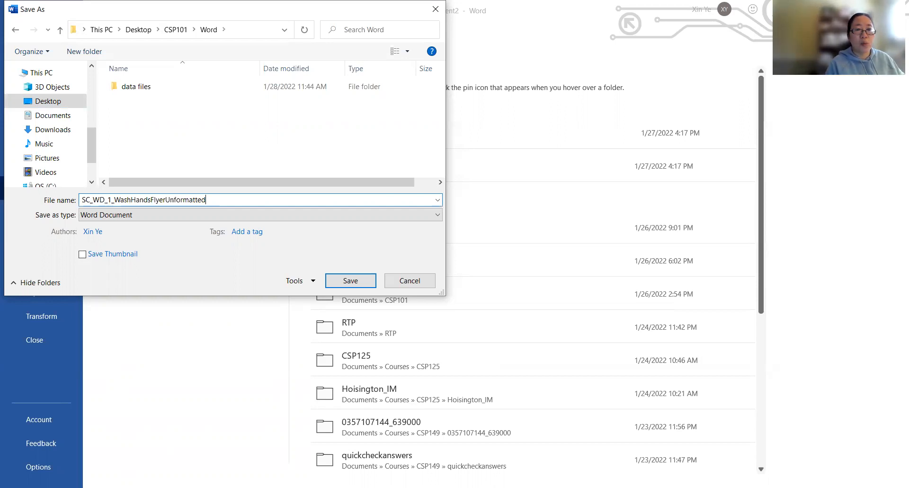
{"action": "left_click", "coordinate": [351, 280]}
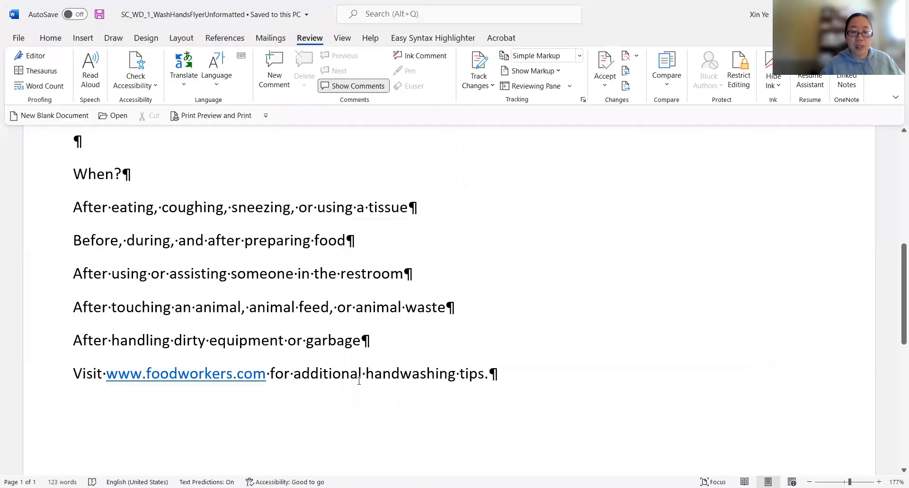
{"action": "scroll", "coordinate": [312, 351], "scroll_direction": "up", "scroll_amount": 8}
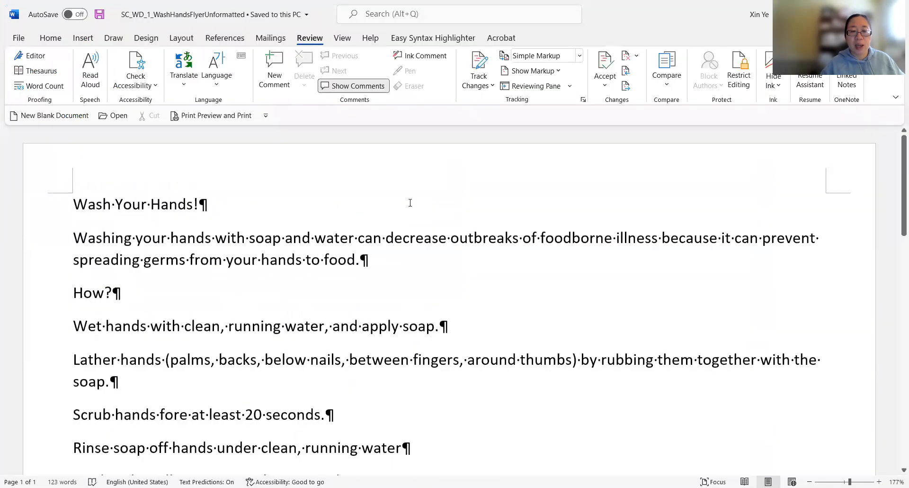